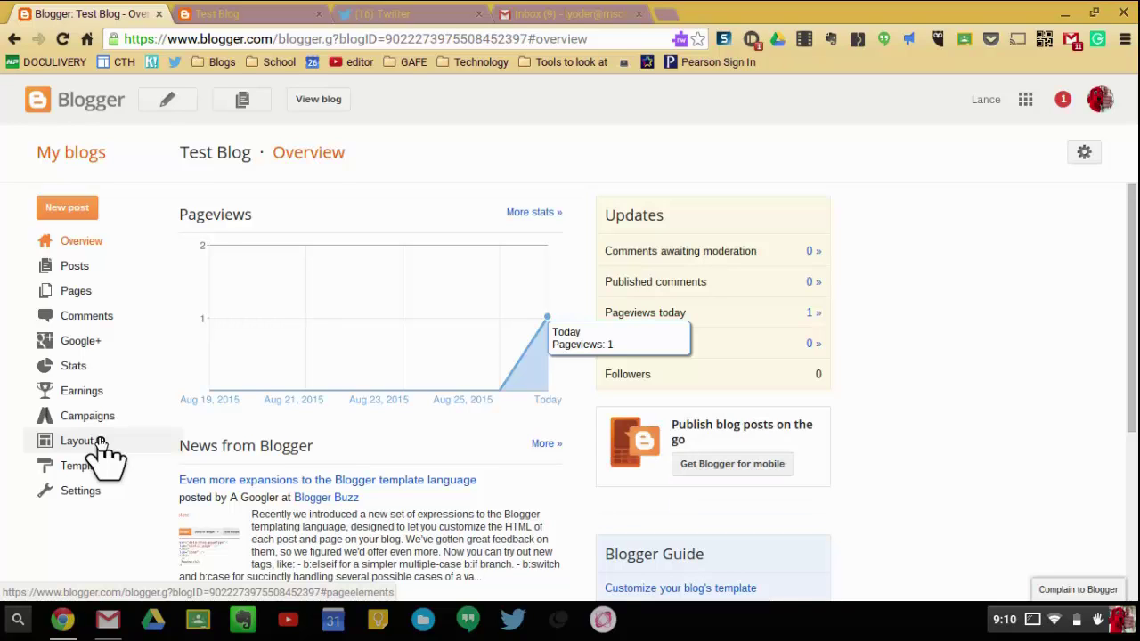
Step: Open the layout page of Test Blog and look over its sections
left_click(101, 443)
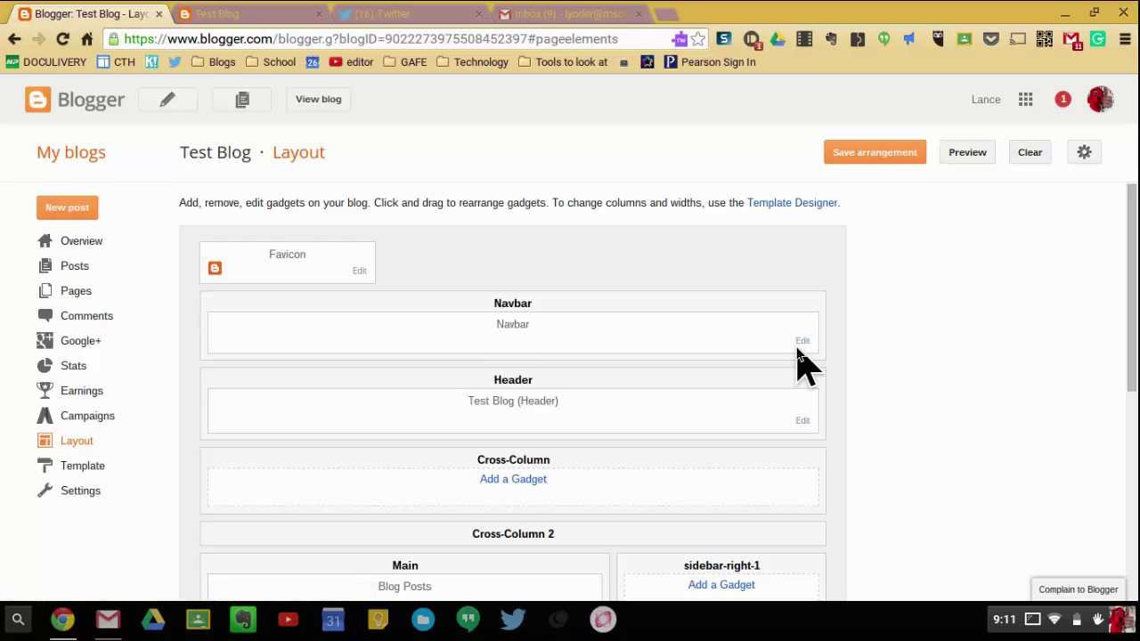
scroll(801, 362, "down", 2)
scroll(799, 360, "up", 1)
scroll(757, 334, "up", 1)
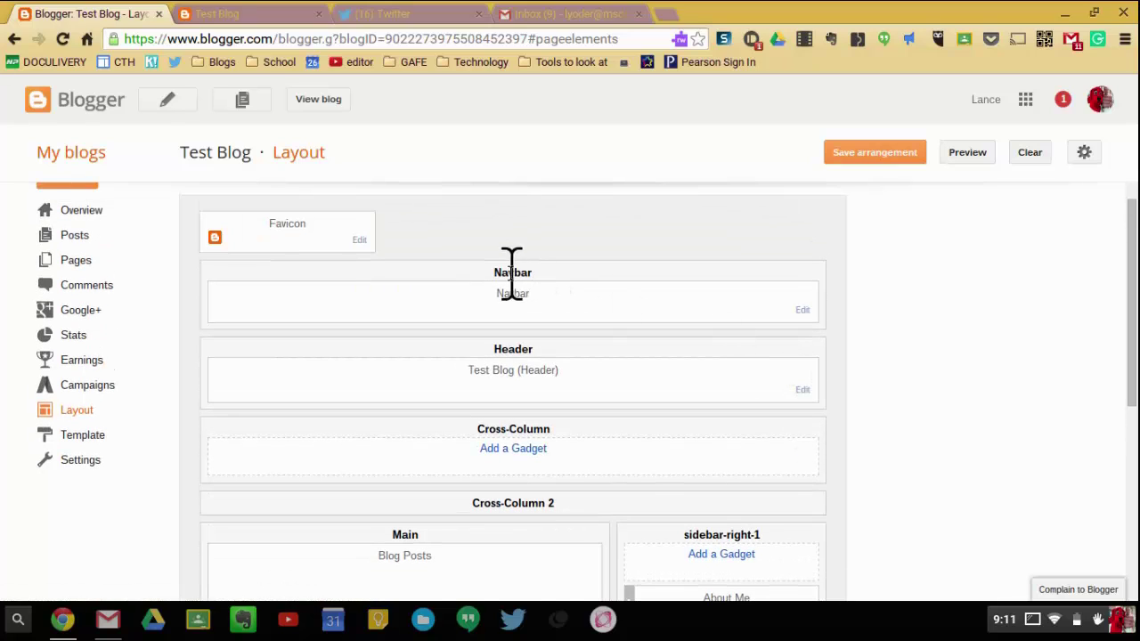
Step: Review the style choices in the Navbar configuration, including the Off option, and leave without saving
left_click(803, 310)
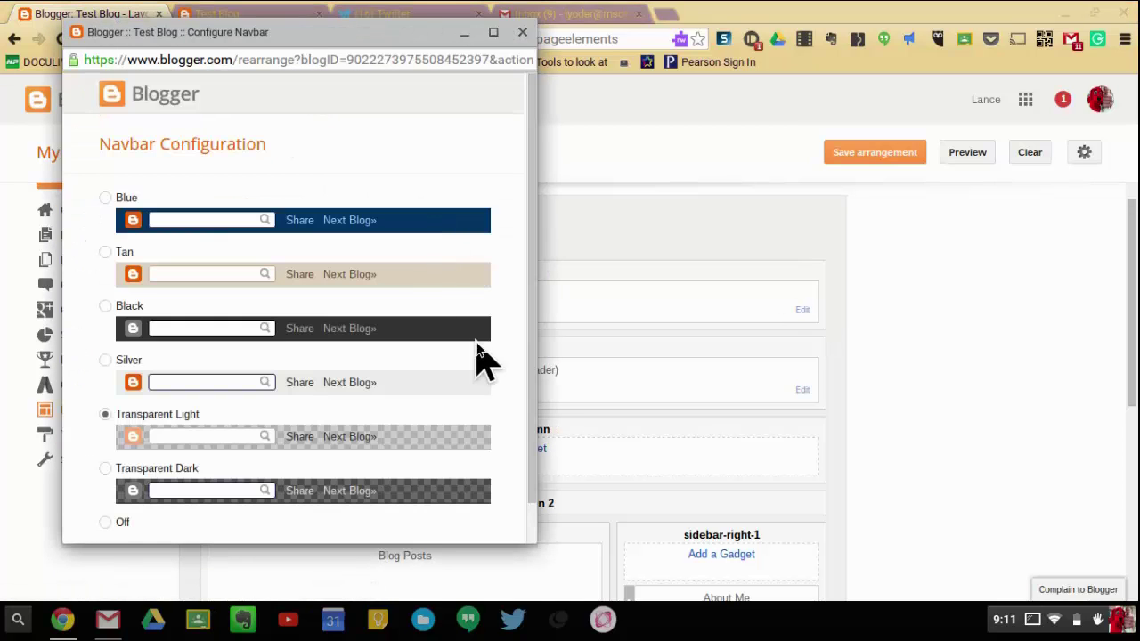
scroll(98, 321, "down", 1)
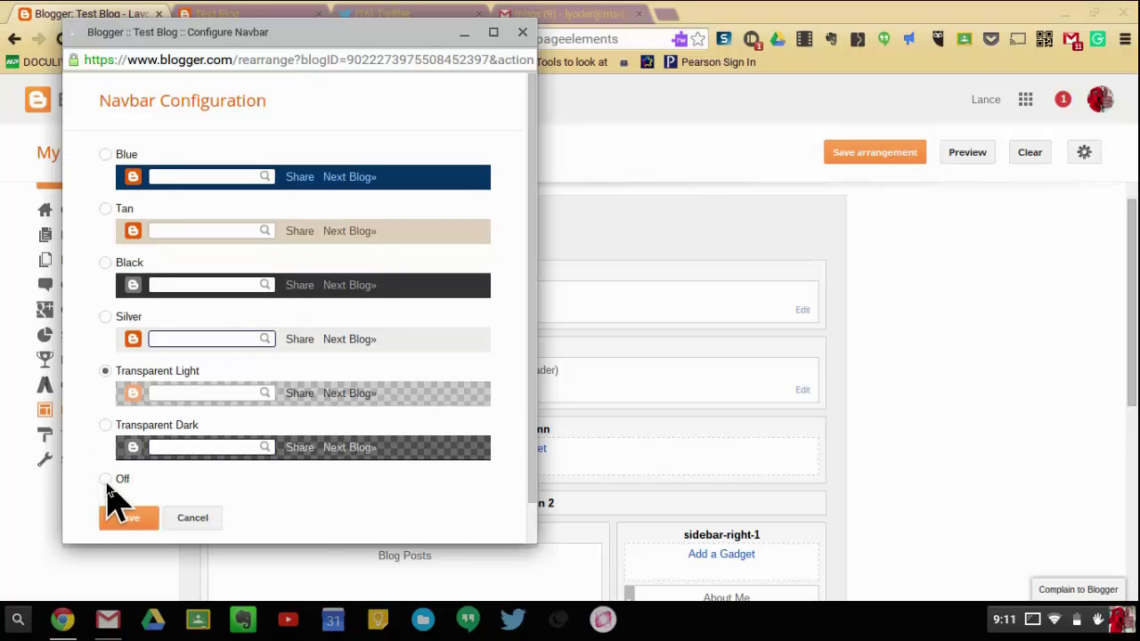
left_click(192, 521)
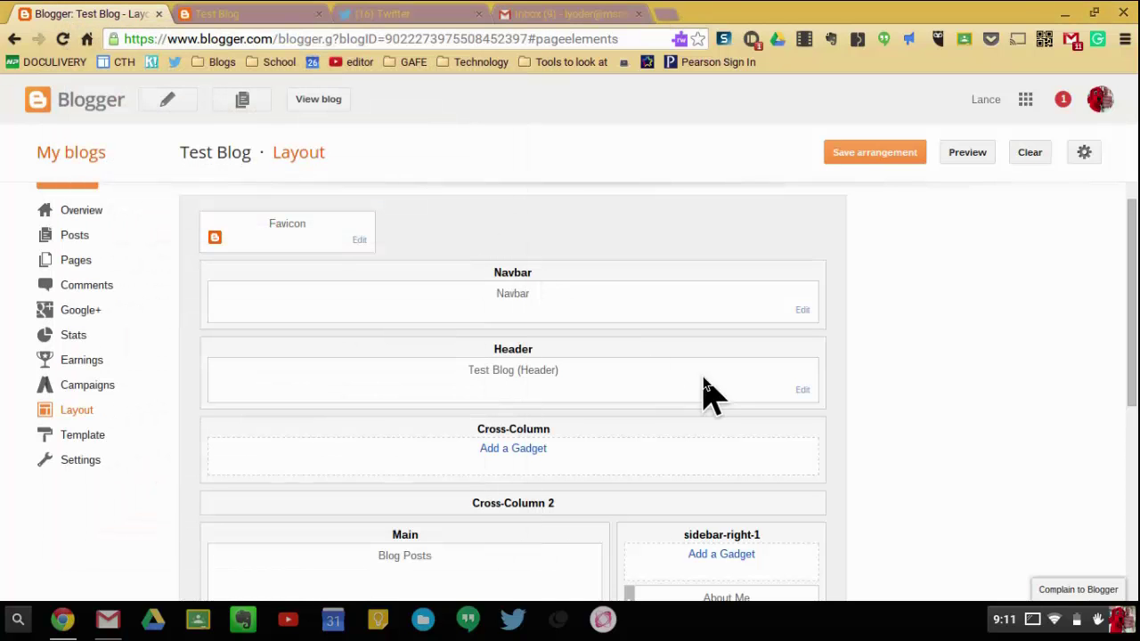
Step: Review the blog header's title, description, image and placement settings, then leave without saving
left_click(800, 368)
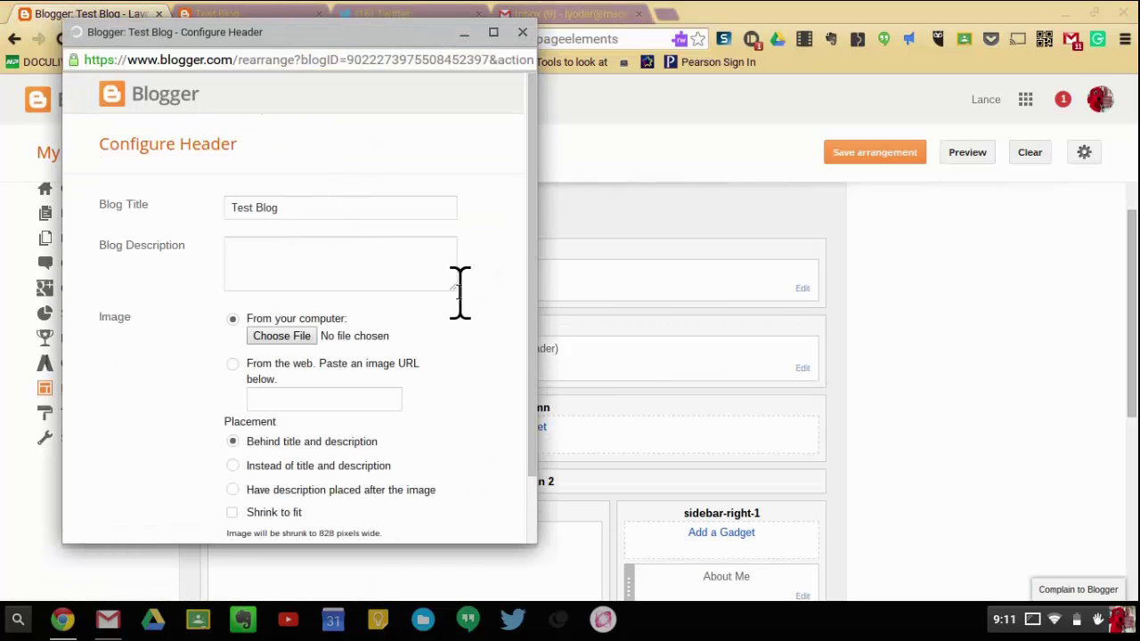
scroll(459, 292, "down", 2)
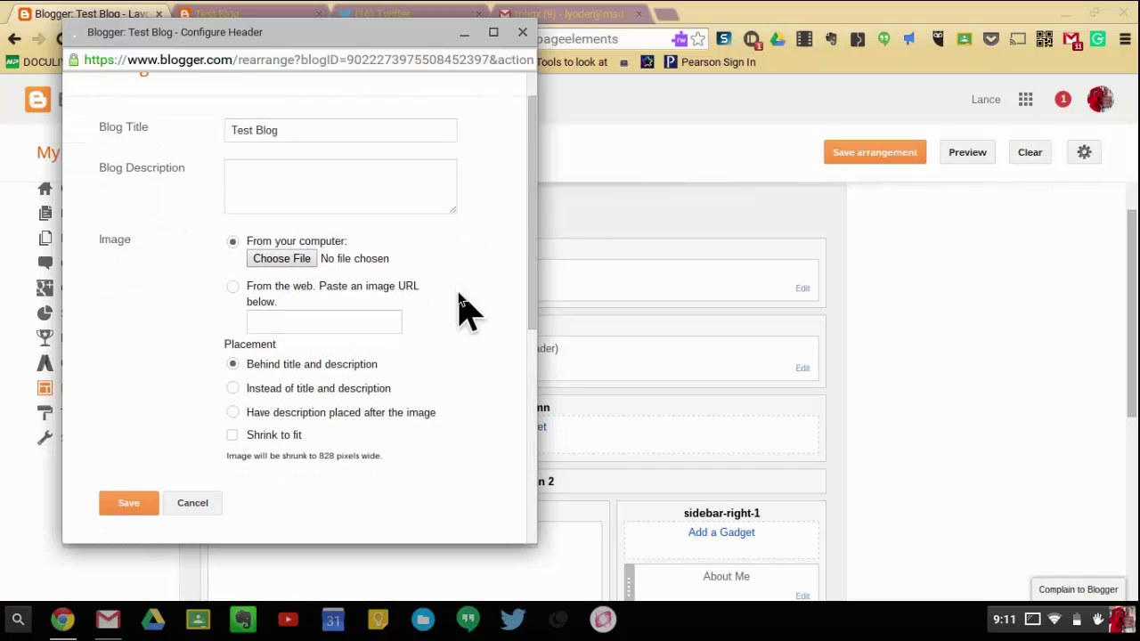
left_click(233, 242)
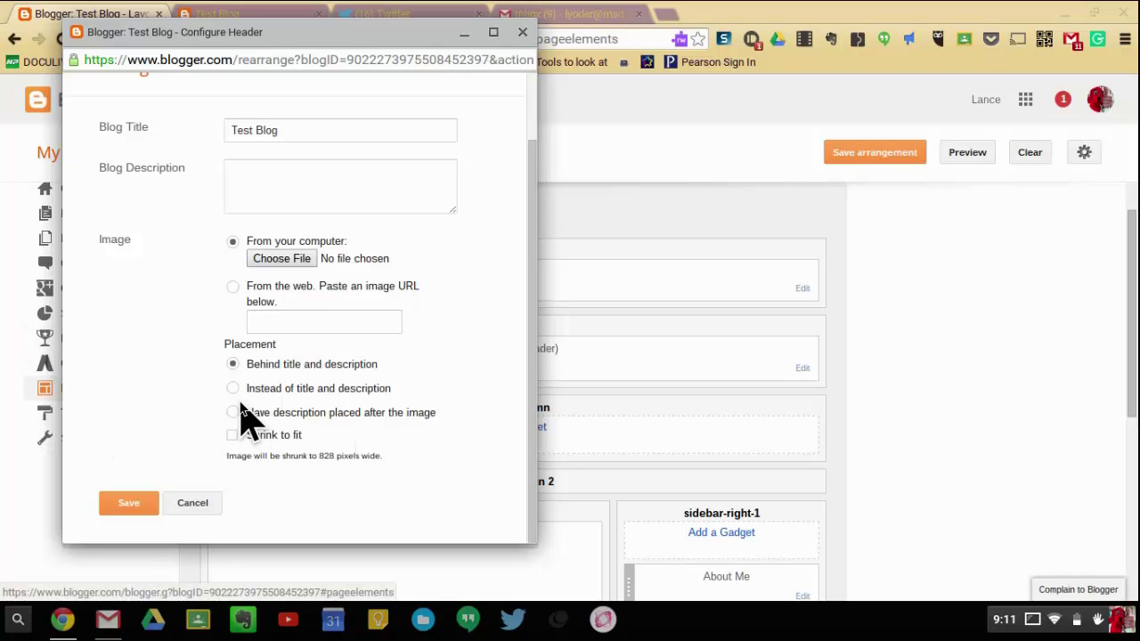
left_click(183, 513)
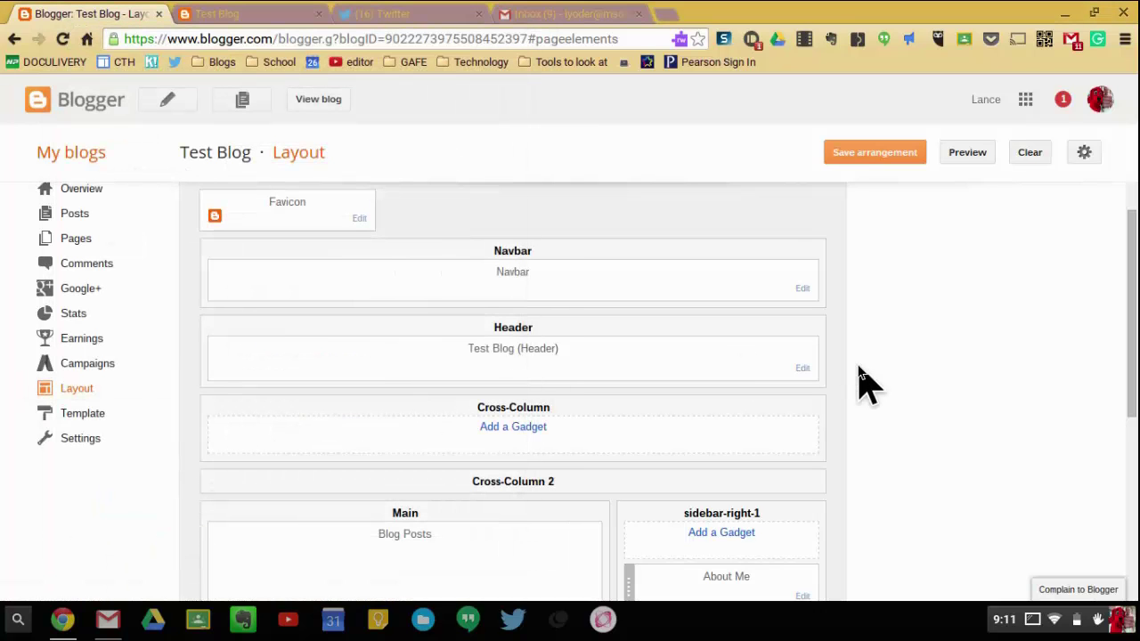
Step: Add an Image gadget to the sidebar-right-1 section from the basic gadgets
scroll(860, 381, "down", 3)
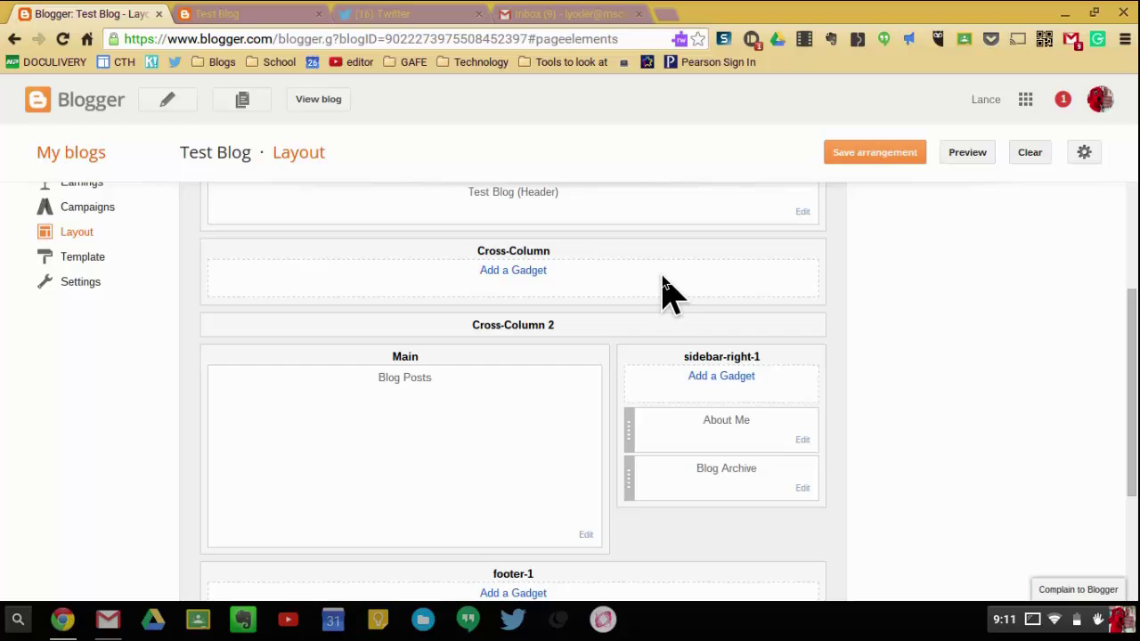
scroll(664, 290, "down", 1)
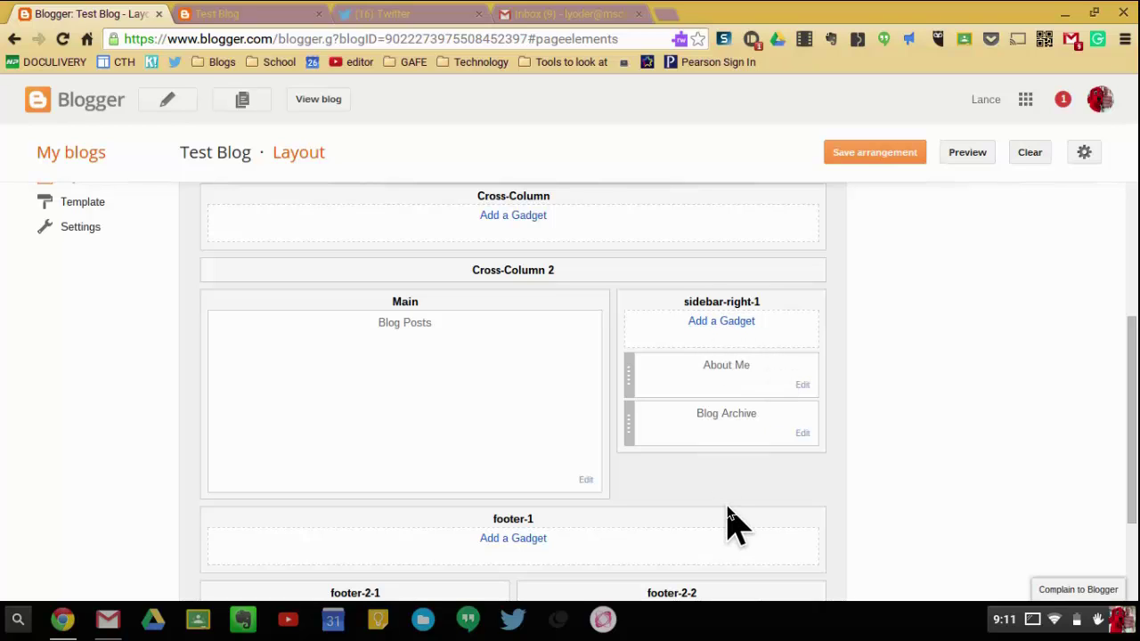
scroll(731, 522, "up", 1)
scroll(730, 522, "down", 1)
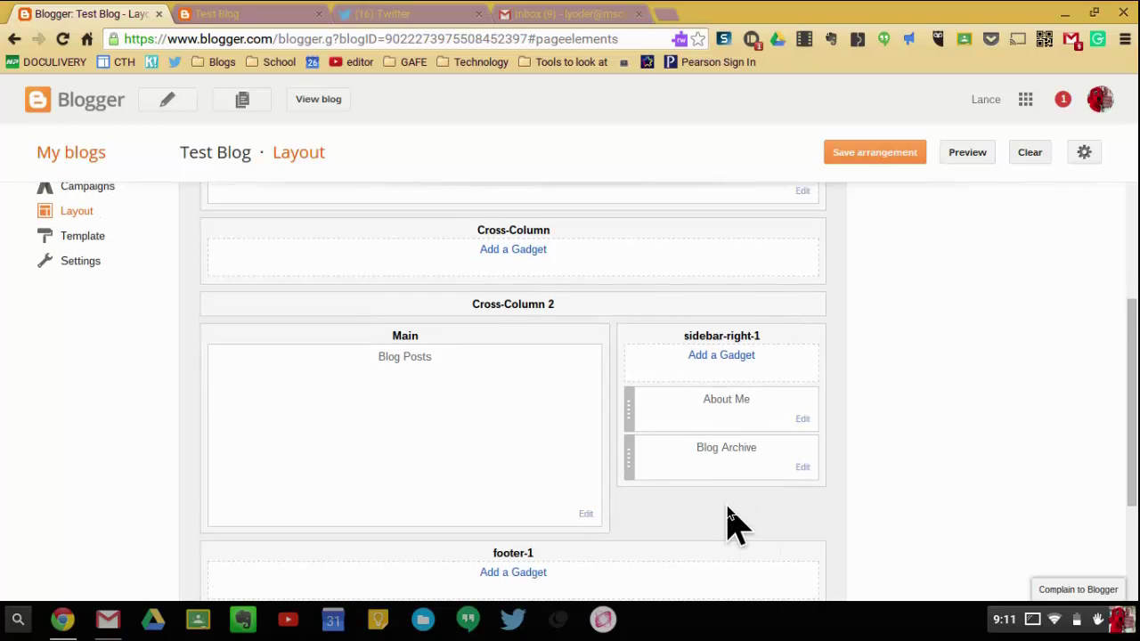
left_click(719, 349)
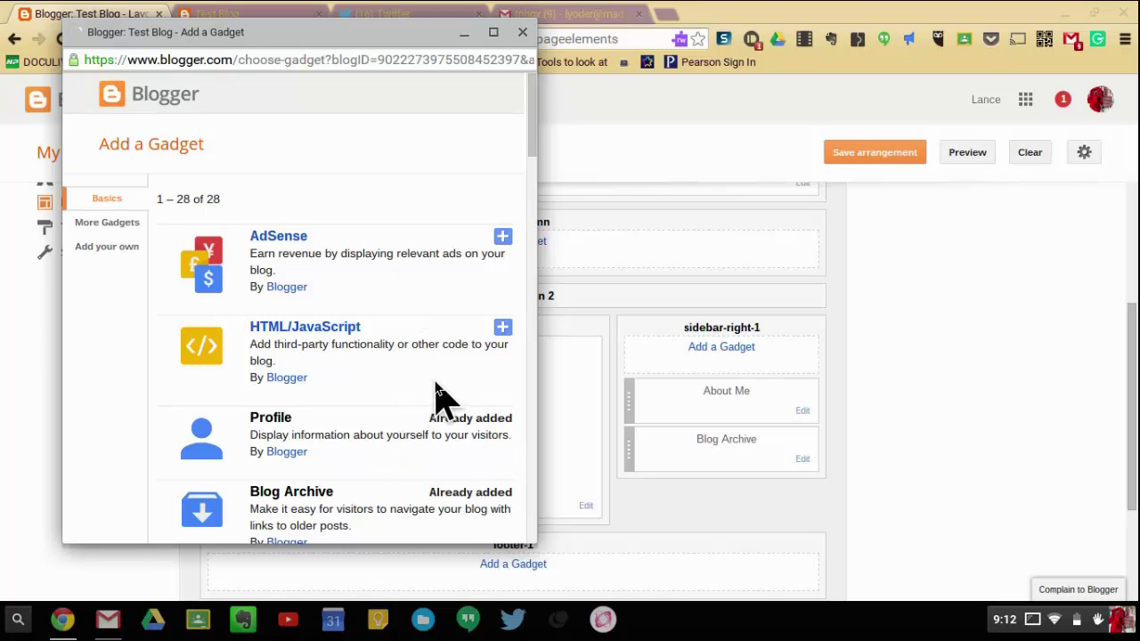
scroll(438, 397, "down", 1)
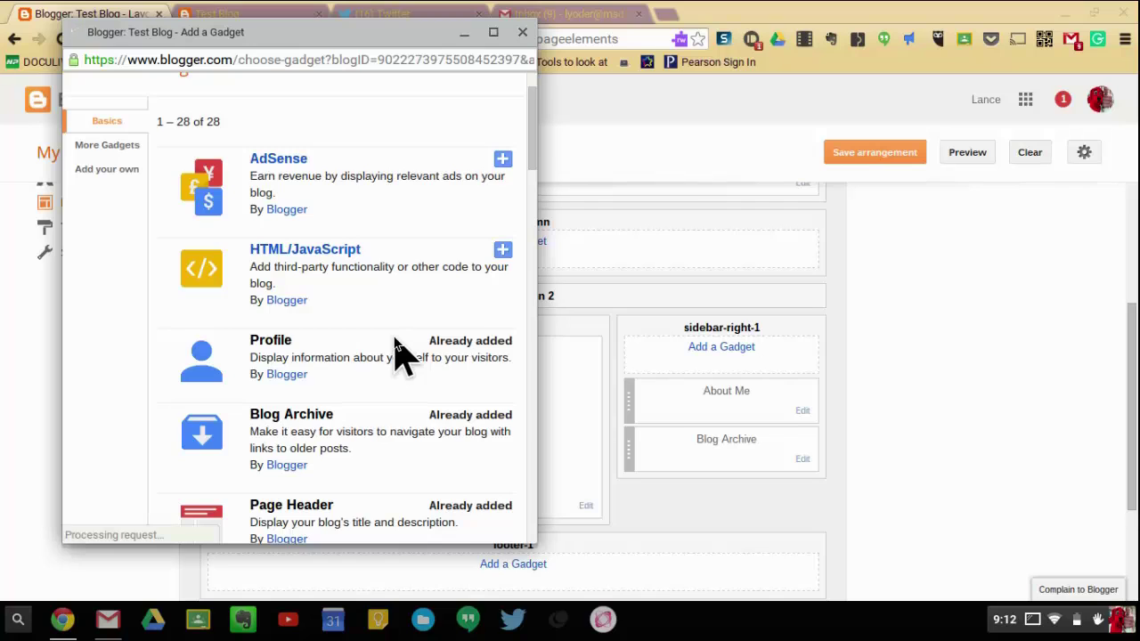
scroll(400, 357, "down", 1)
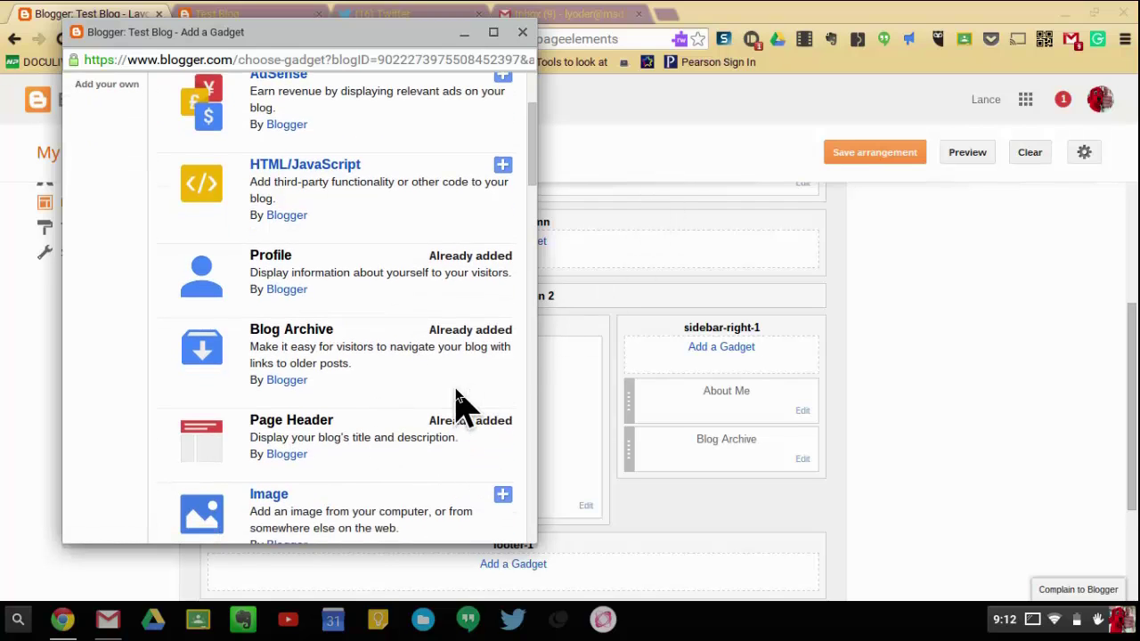
scroll(456, 401, "down", 2)
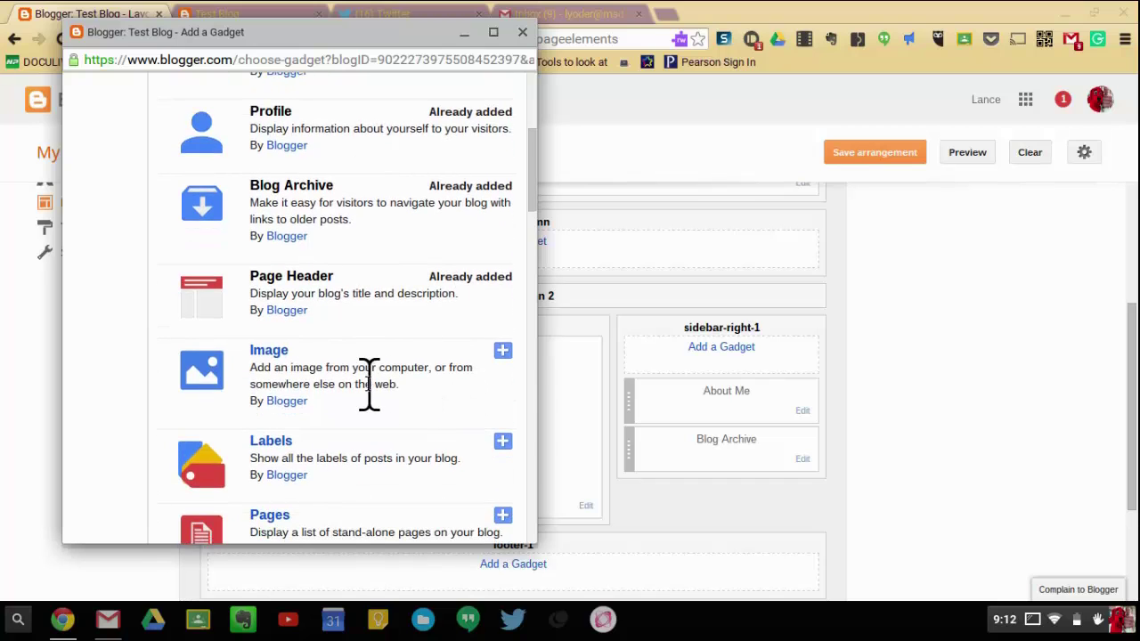
left_click(503, 353)
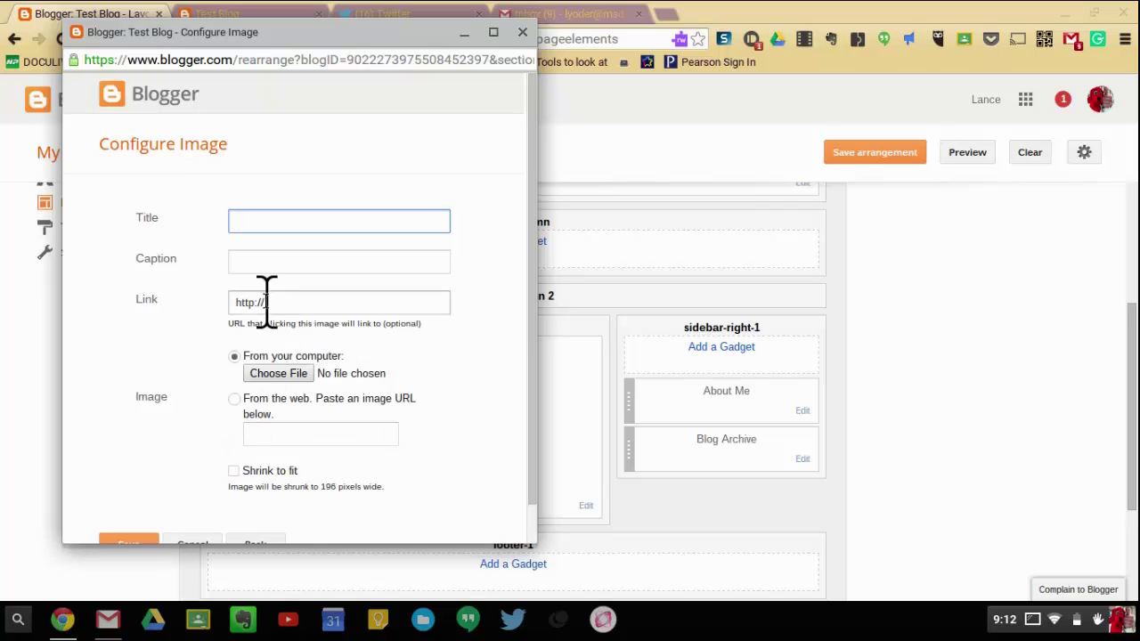
Step: Enter the blogger's first name as the image gadget's title and upload the IMG_20150518 JPEG from the Drive Photos folder
left_click(259, 222)
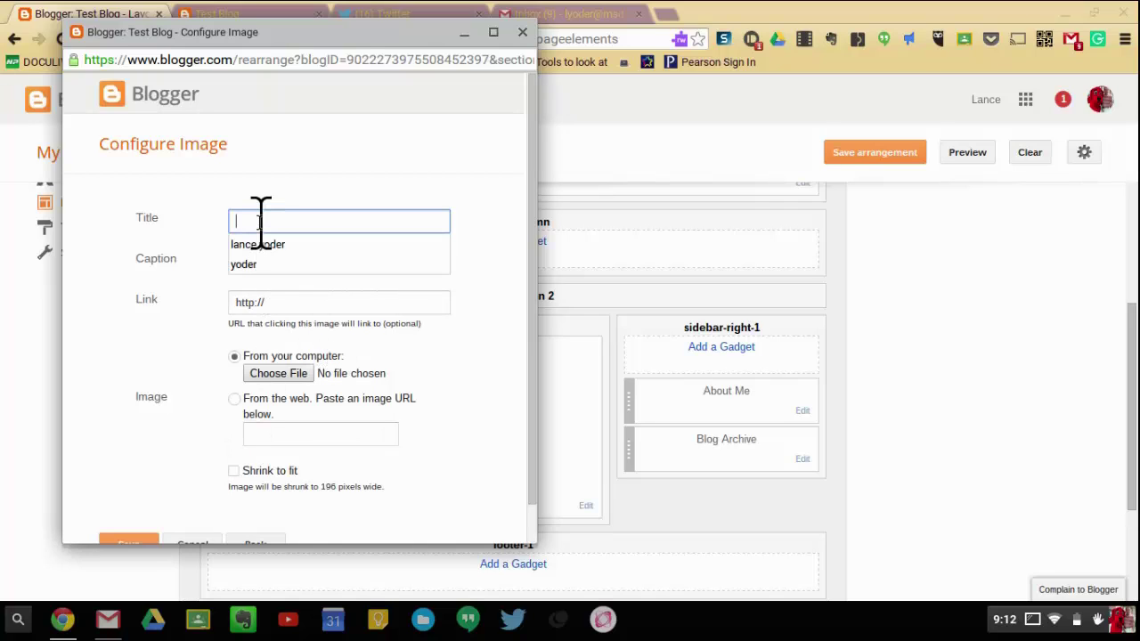
type("Lance")
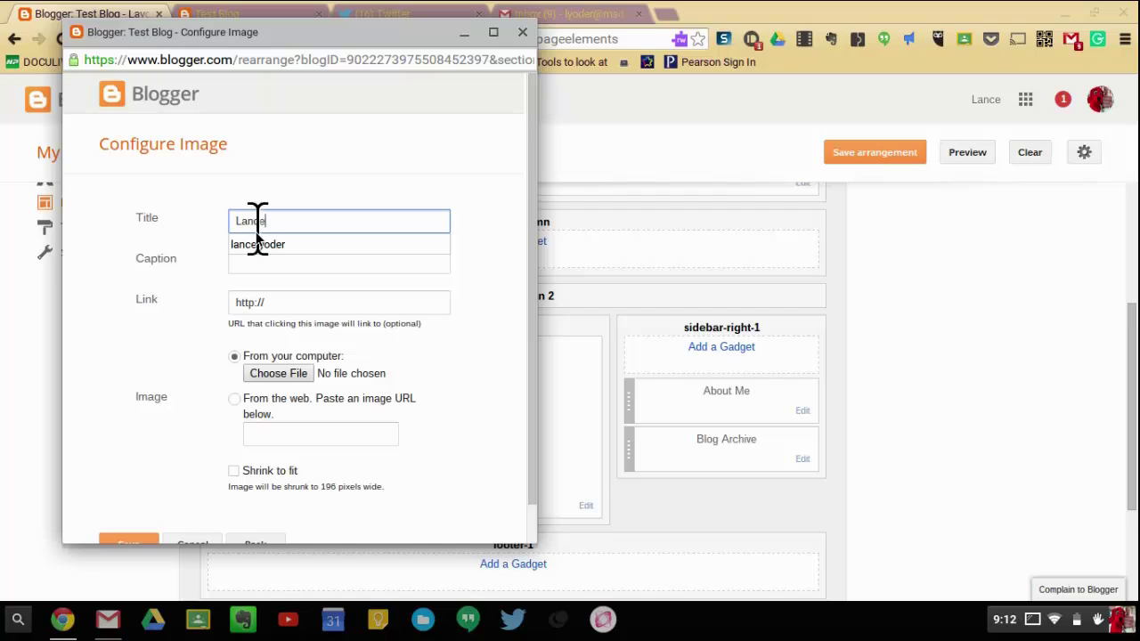
left_click(287, 376)
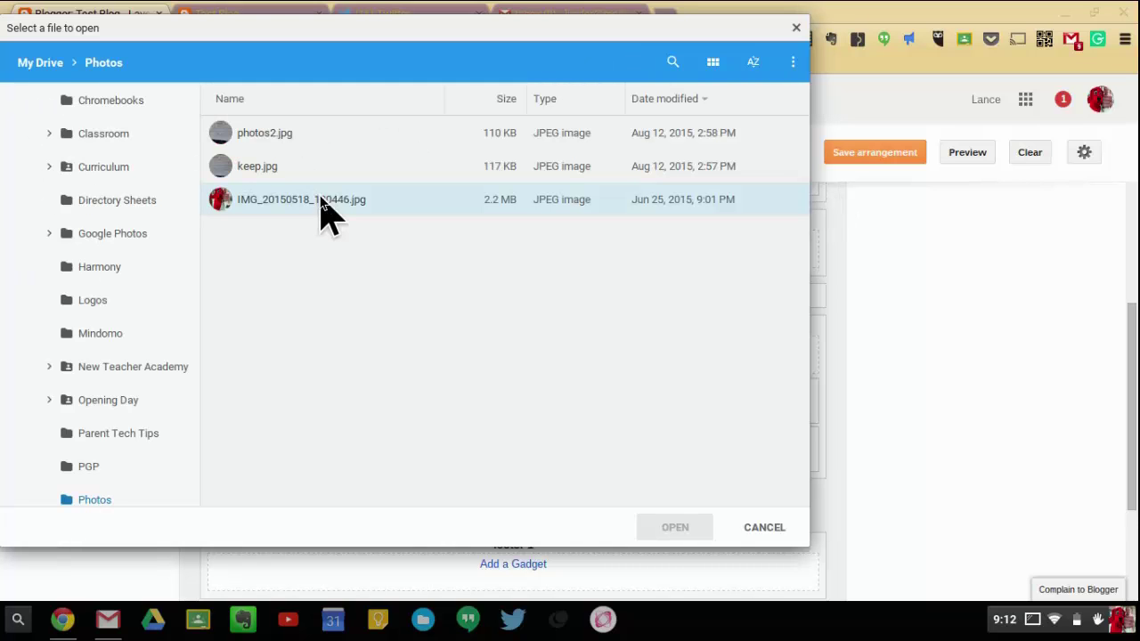
left_click(325, 205)
left_click(671, 533)
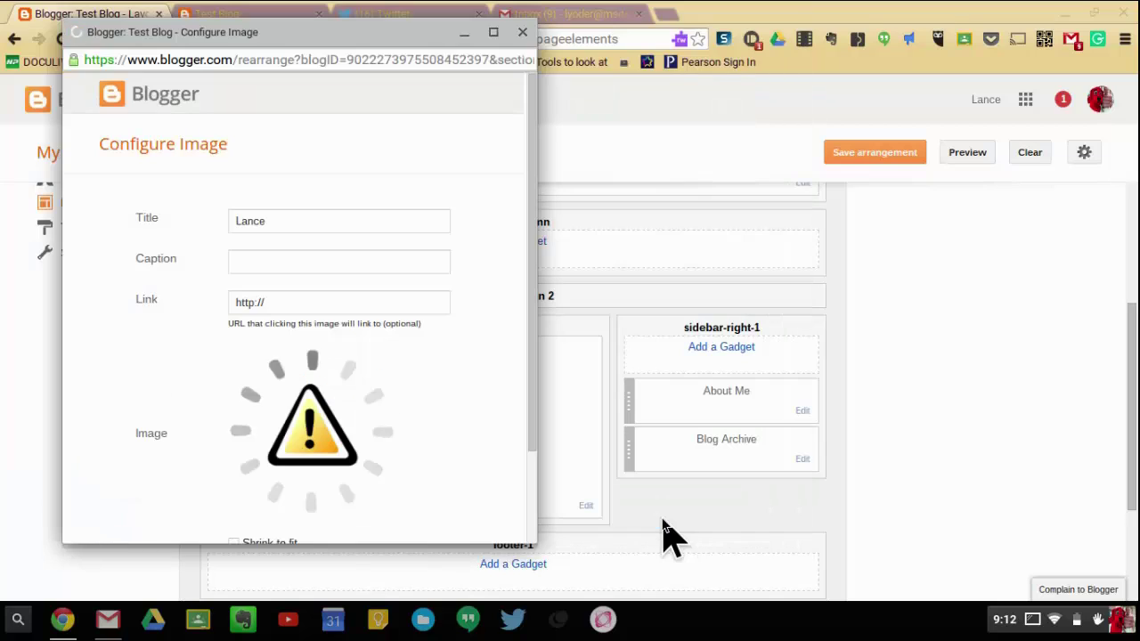
scroll(459, 374, "down", 2)
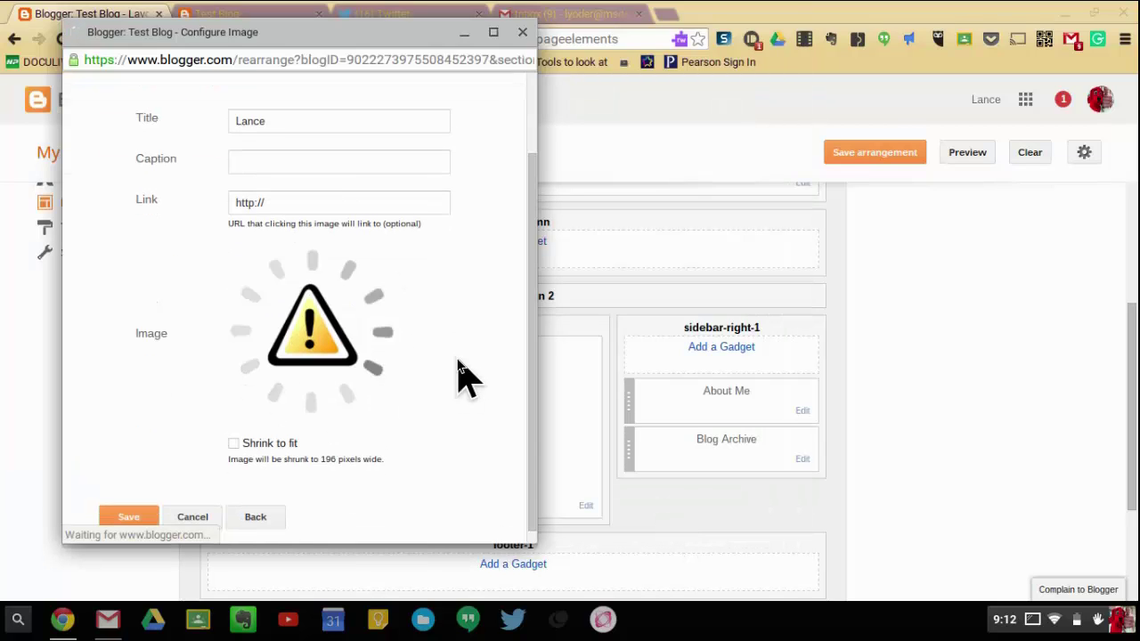
left_click(334, 201)
type("ww")
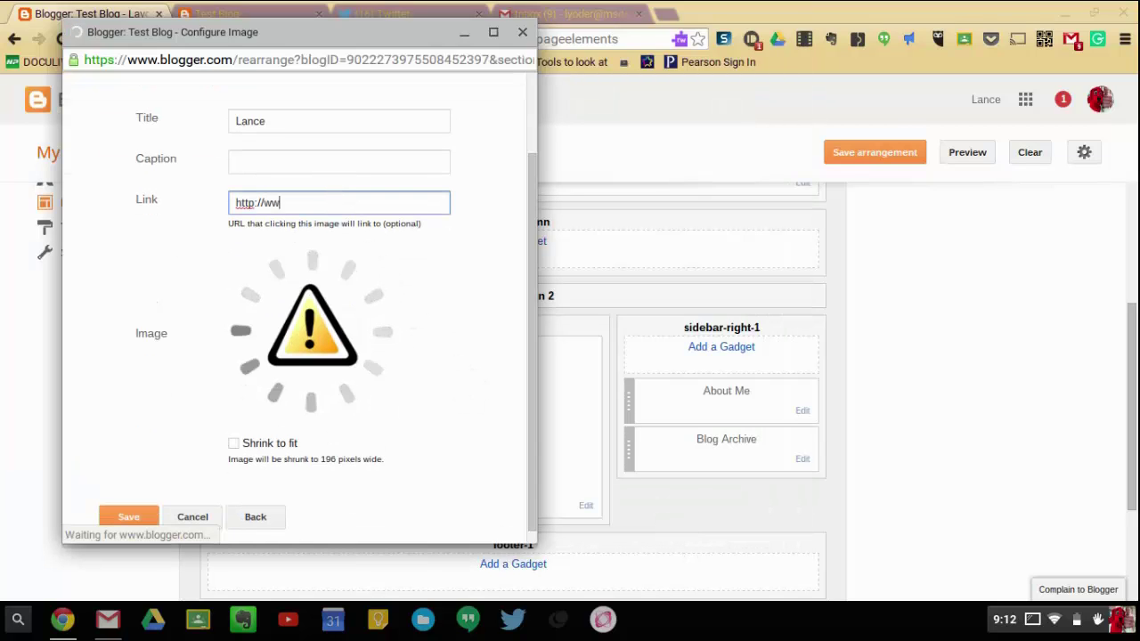
type("w.edgaged.net")
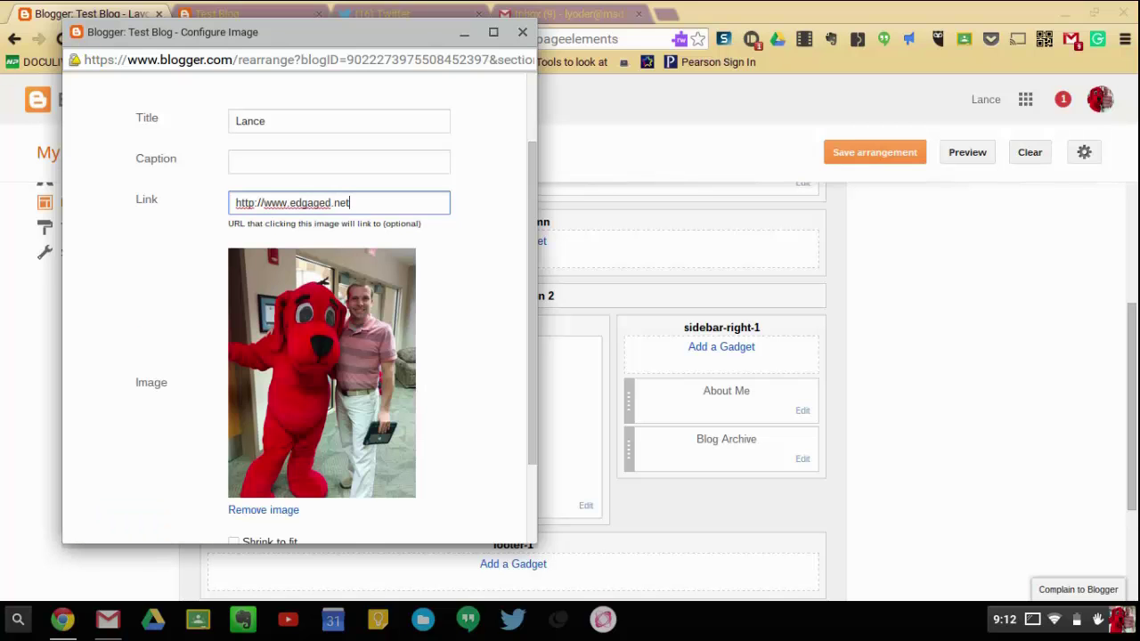
scroll(443, 416, "down", 3)
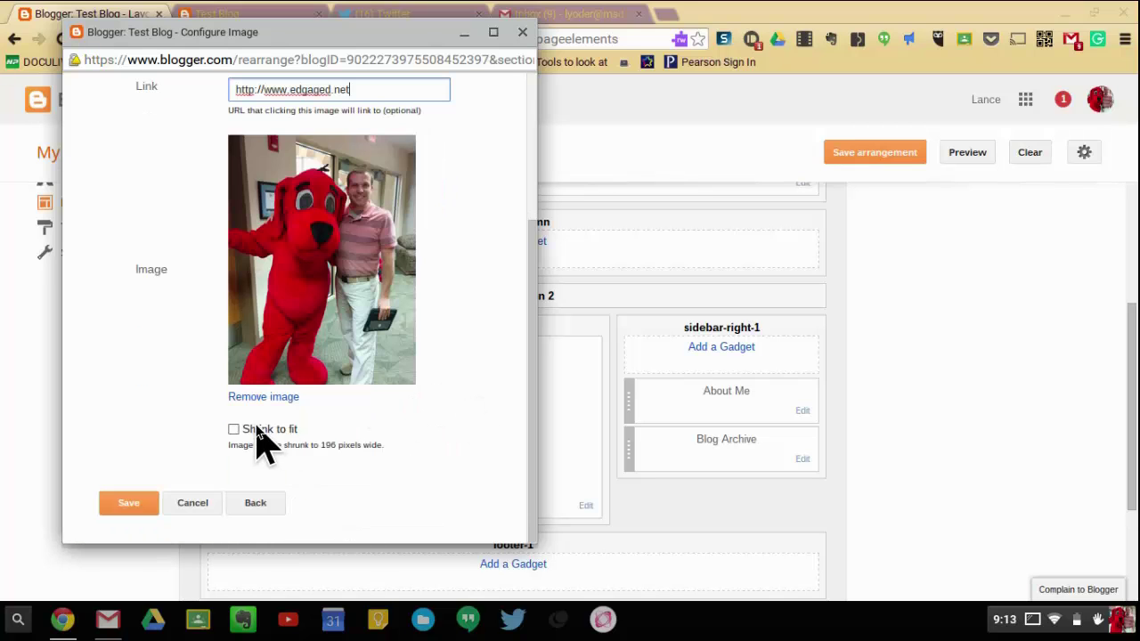
left_click(257, 430)
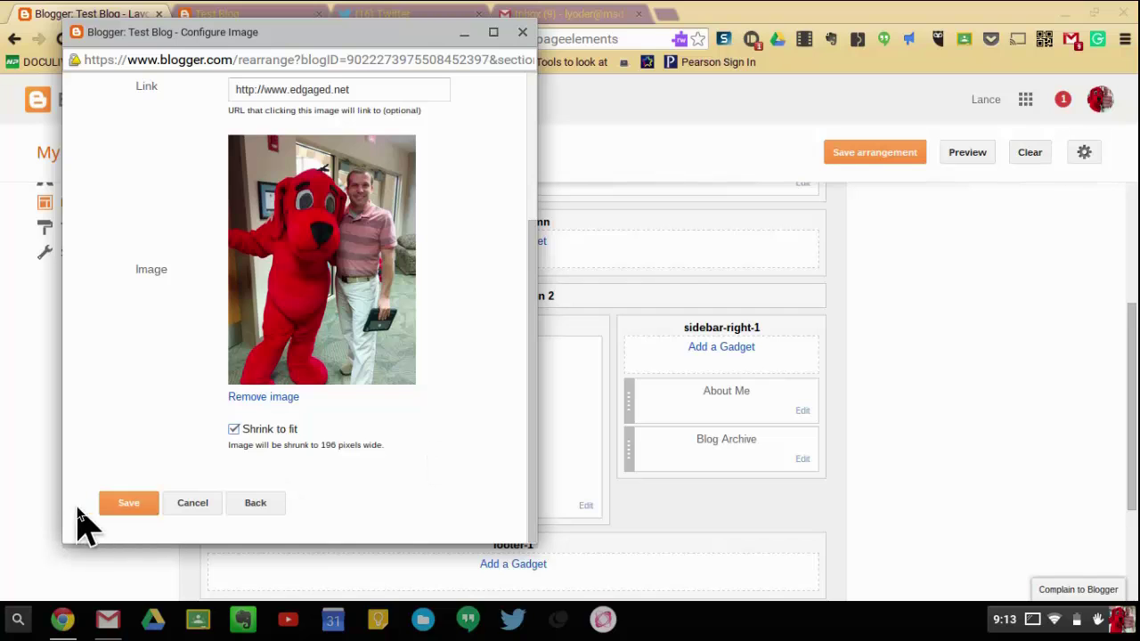
left_click(126, 504)
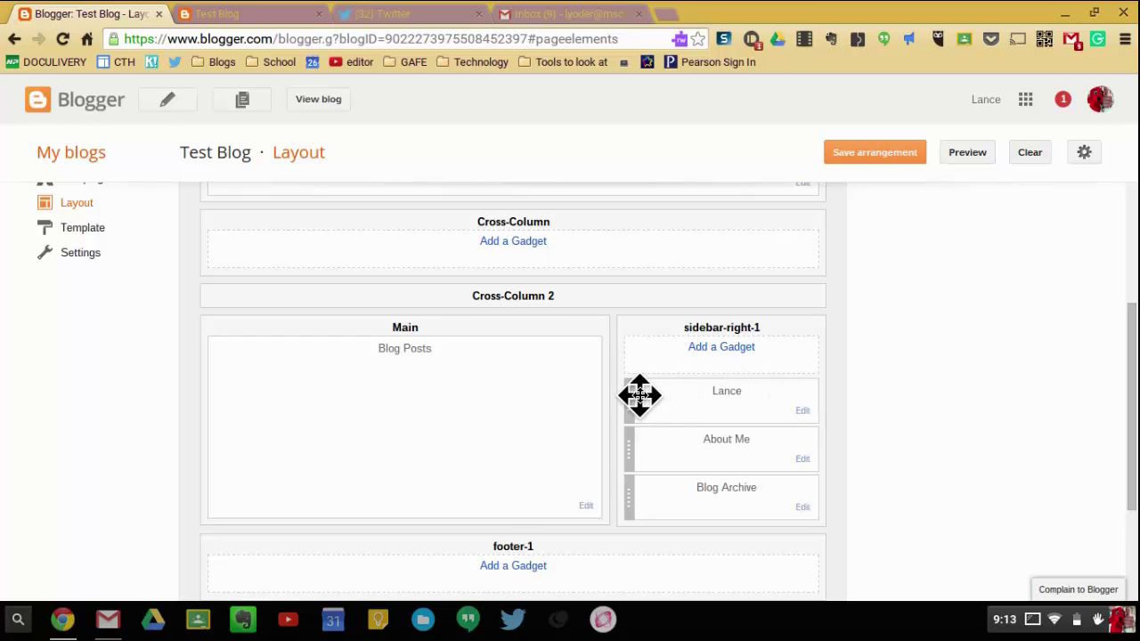
Step: Move the new image gadget below Blog Archive in the sidebar-right-1 section
left_click_drag(641, 396, 634, 508)
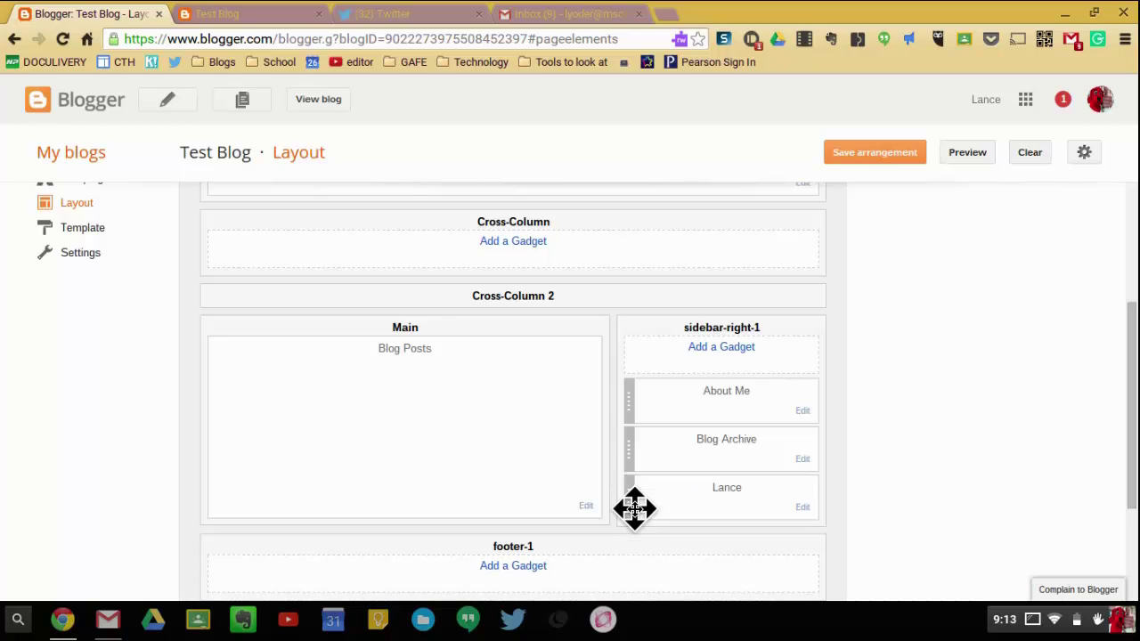
Step: Add a Link List gadget to the sidebar-right-1 section from the basic gadgets
left_click(723, 349)
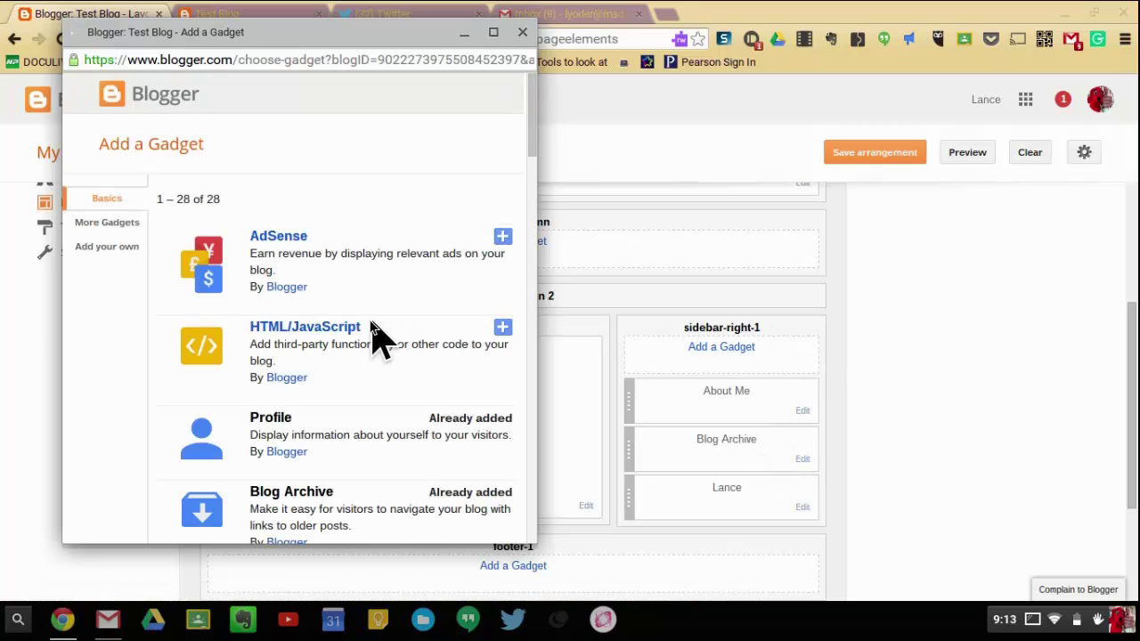
scroll(375, 336, "down", 5)
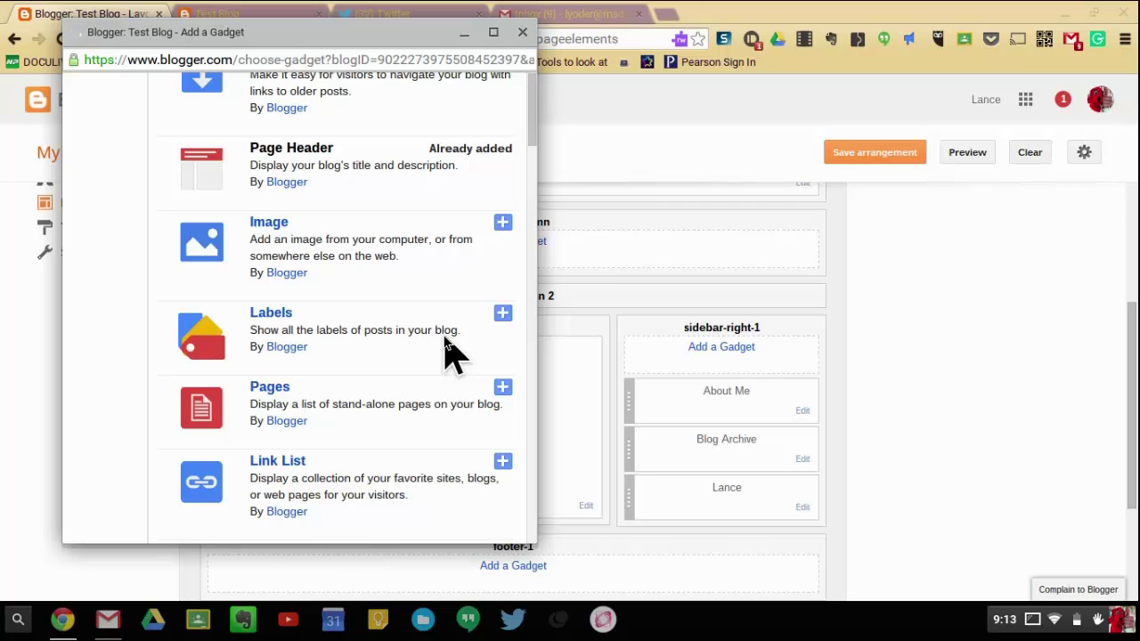
scroll(457, 351, "down", 3)
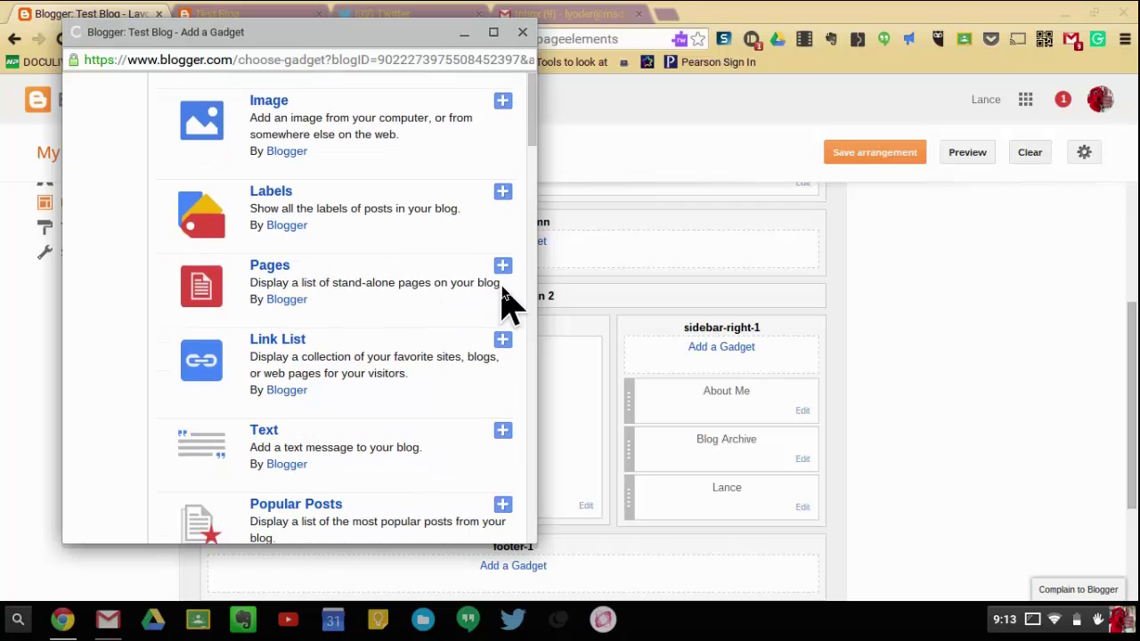
scroll(386, 311, "down", 2)
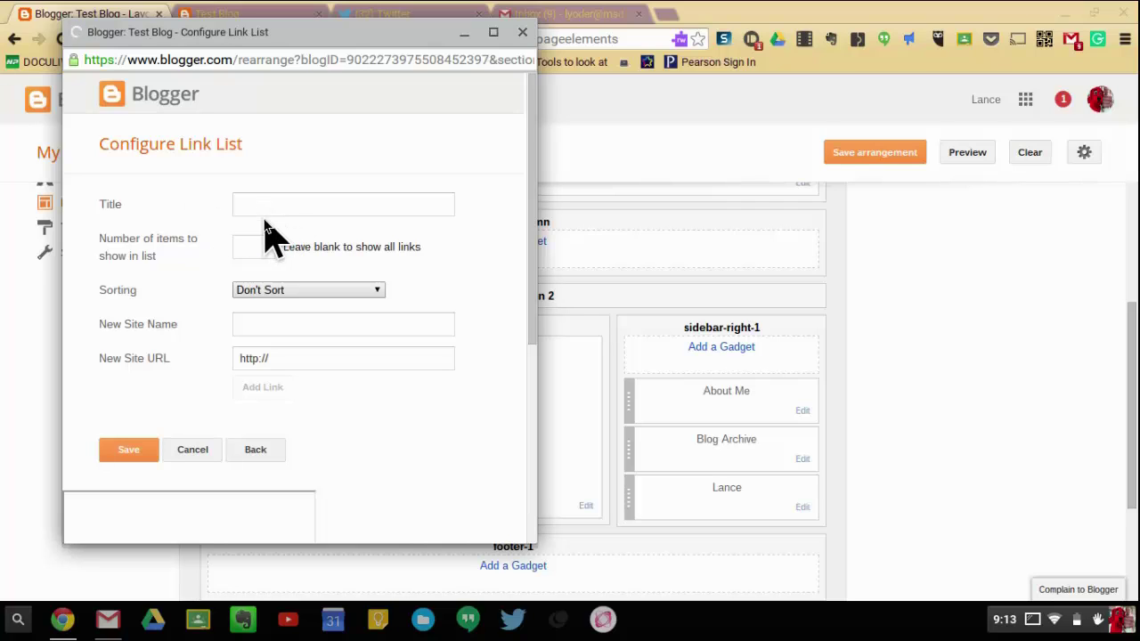
Step: Title the link list "Class LInks" and keep its sorting set to Don't Sort
left_click(288, 214)
type("Class")
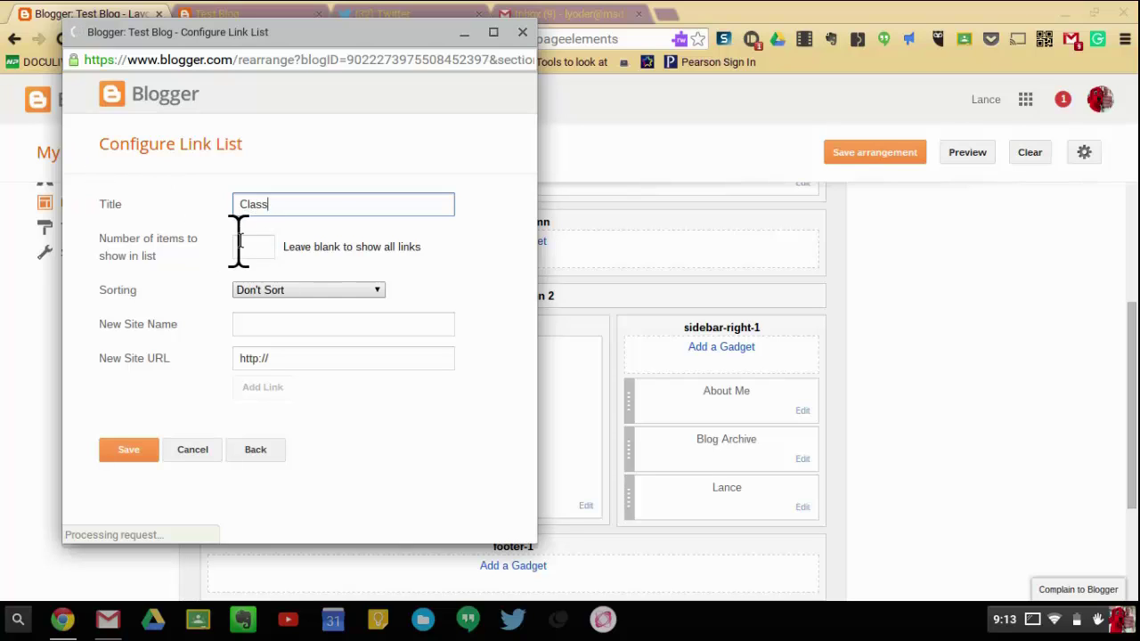
type(" Links")
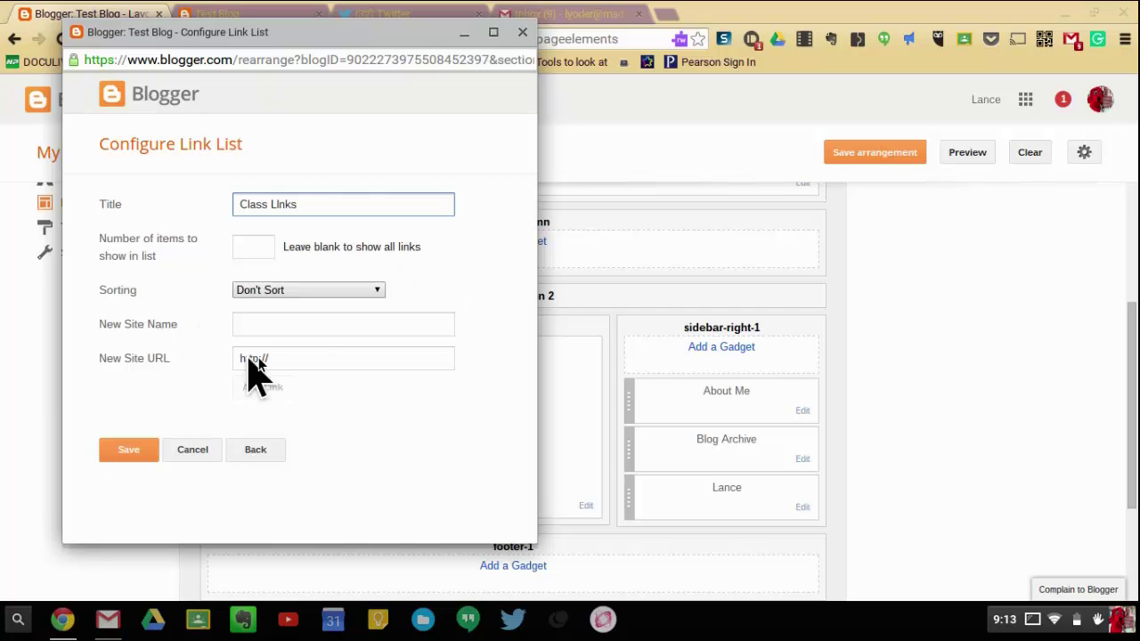
left_click(359, 289)
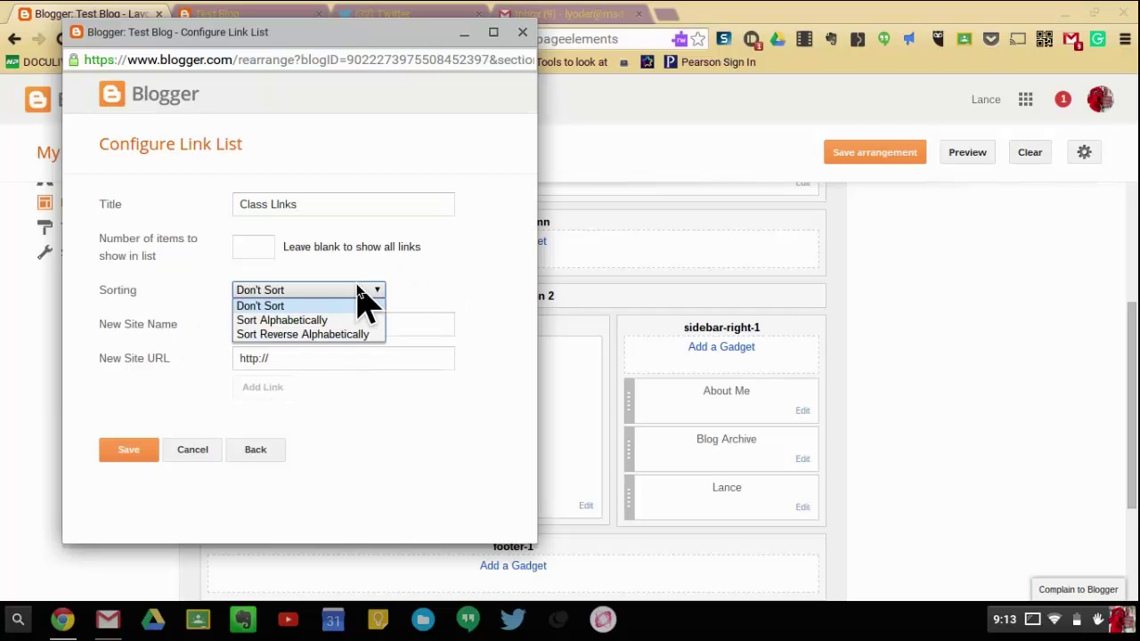
left_click(478, 287)
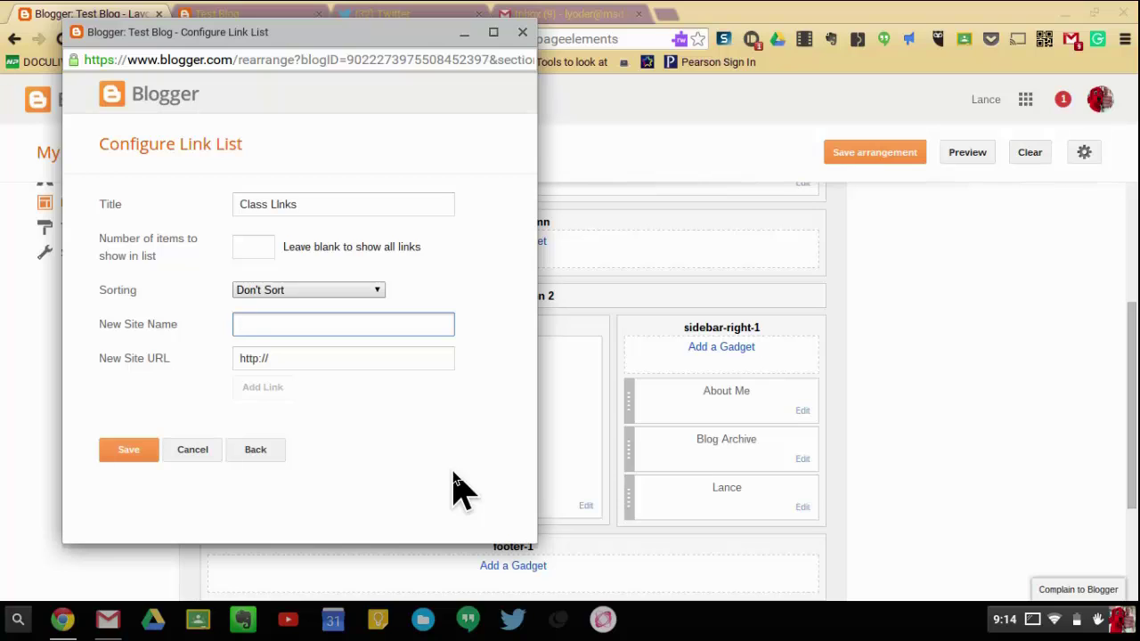
type("Edgaged")
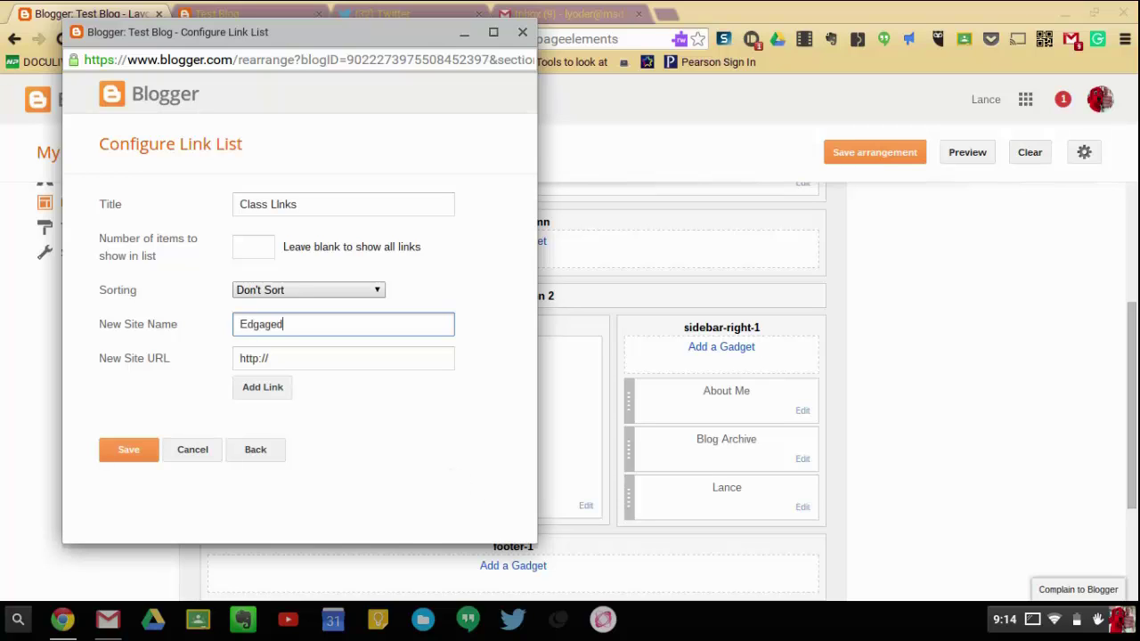
key("Tab")
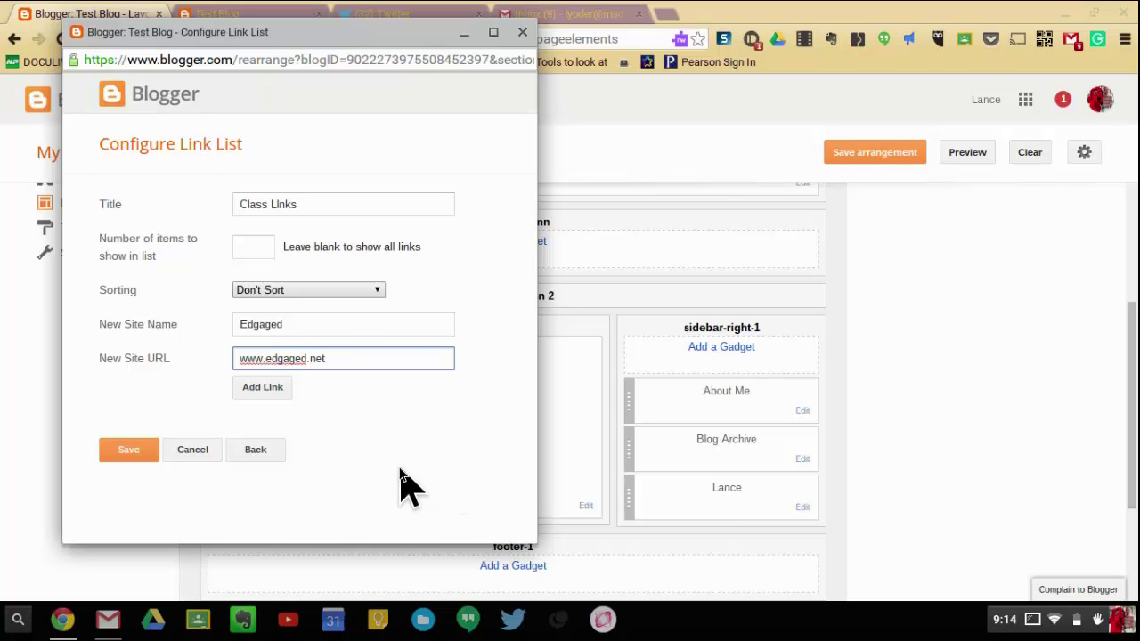
left_click(274, 389)
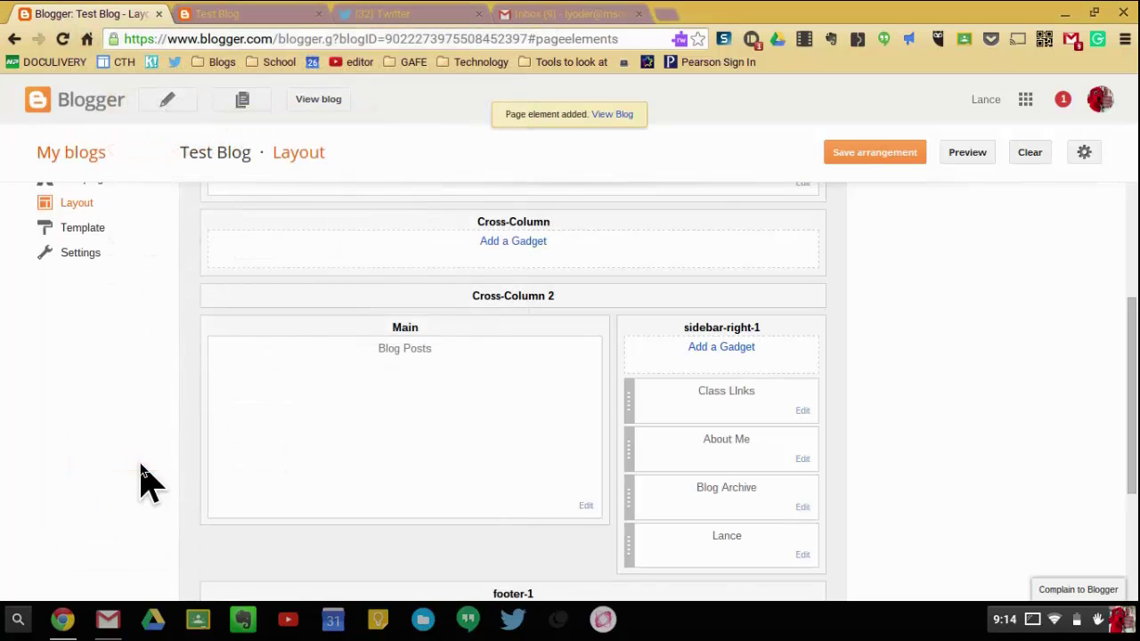
Step: Add a second Link List gadget to the sidebar-right-1 section from the basic gadgets
left_click(734, 347)
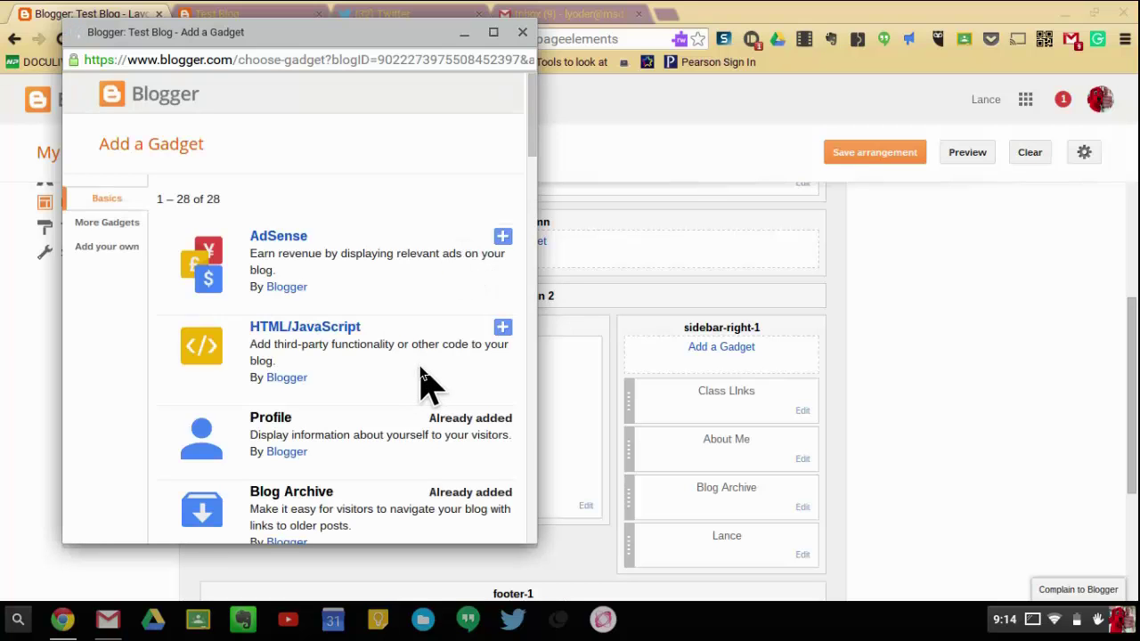
scroll(426, 383, "down", 6)
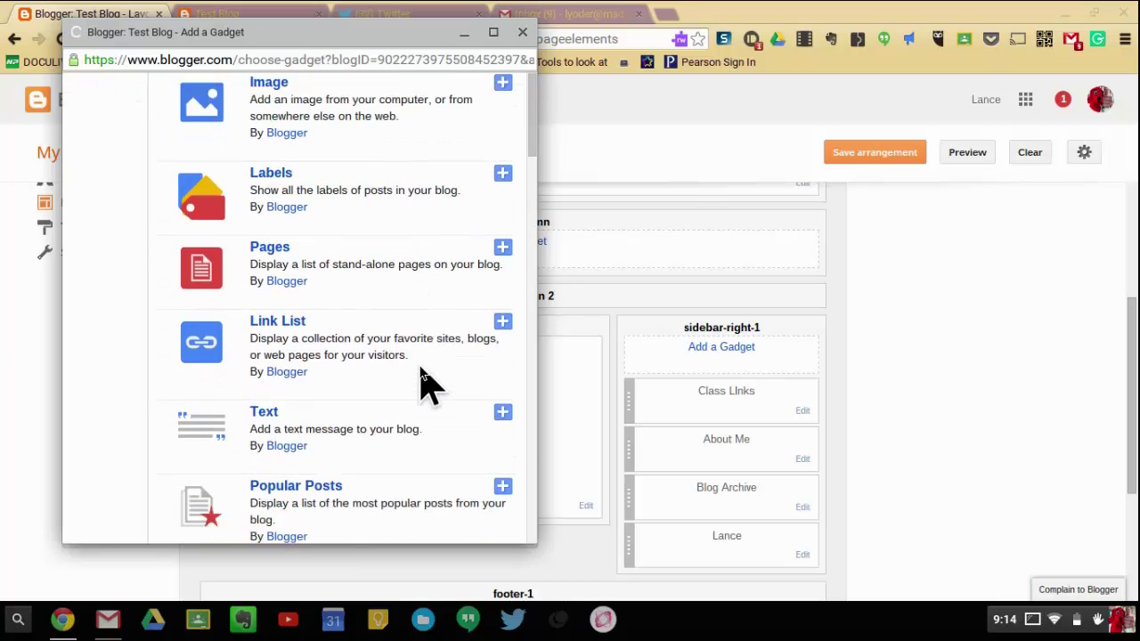
scroll(426, 383, "down", 1)
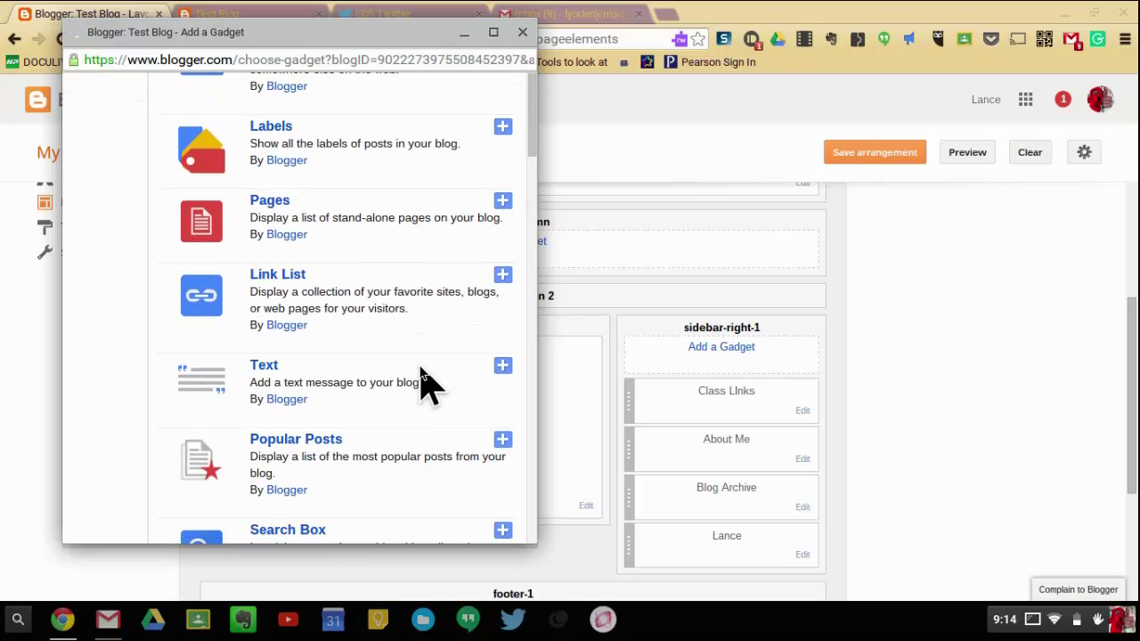
left_click(503, 275)
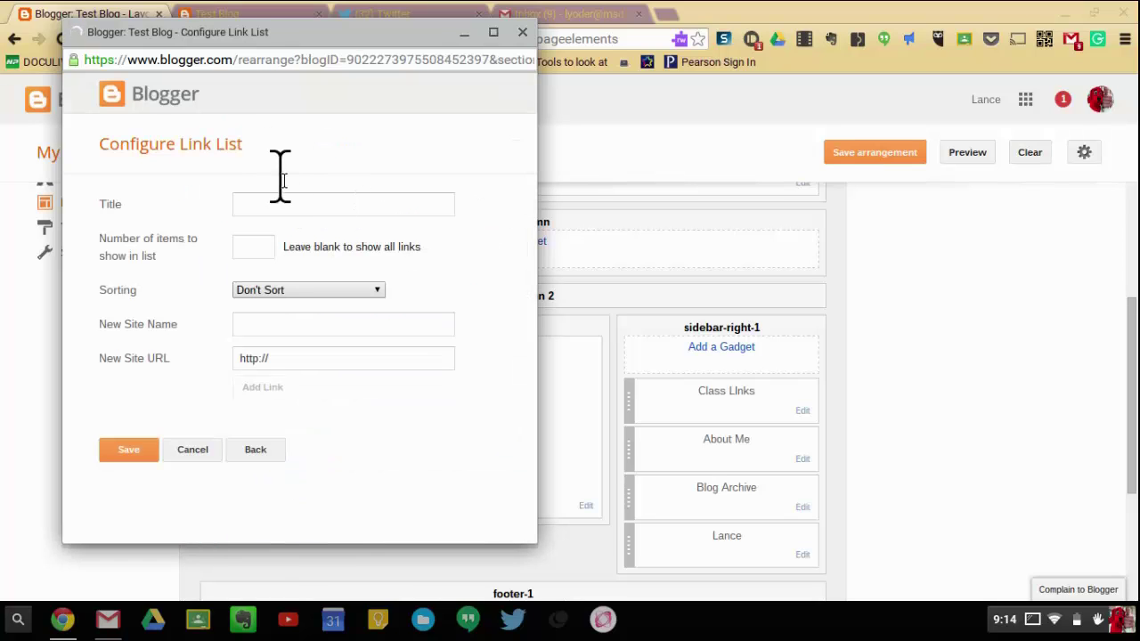
Step: Title the new link list "Math Links" and add a link named Sumdog with its web address
left_click(303, 204)
type("Math Links")
left_click(325, 324)
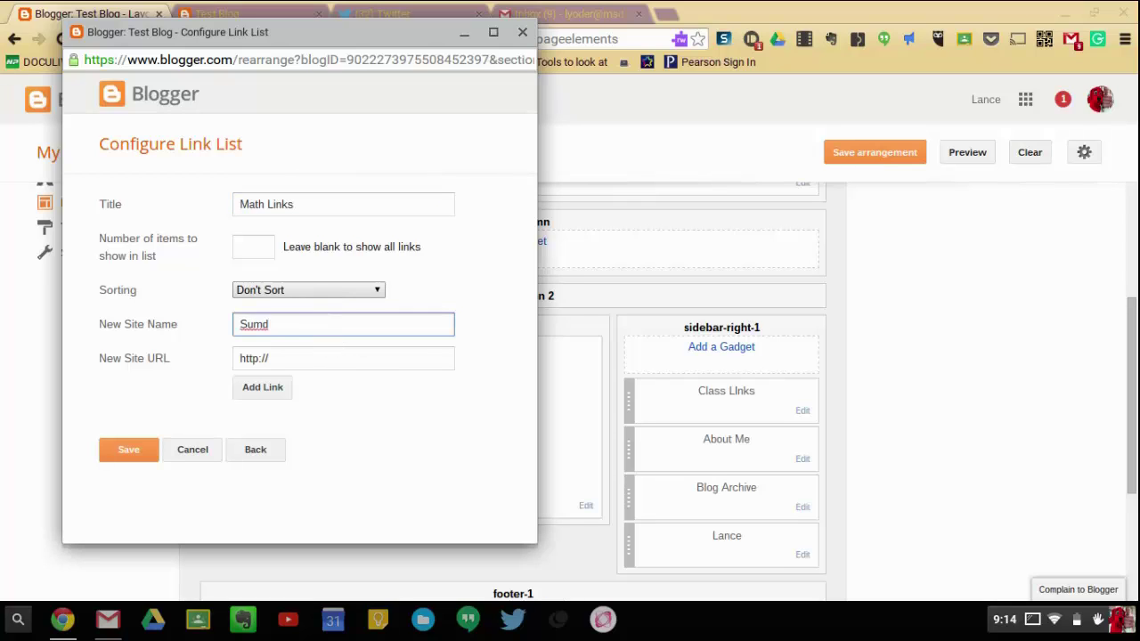
type("Sumdog")
left_click(328, 358)
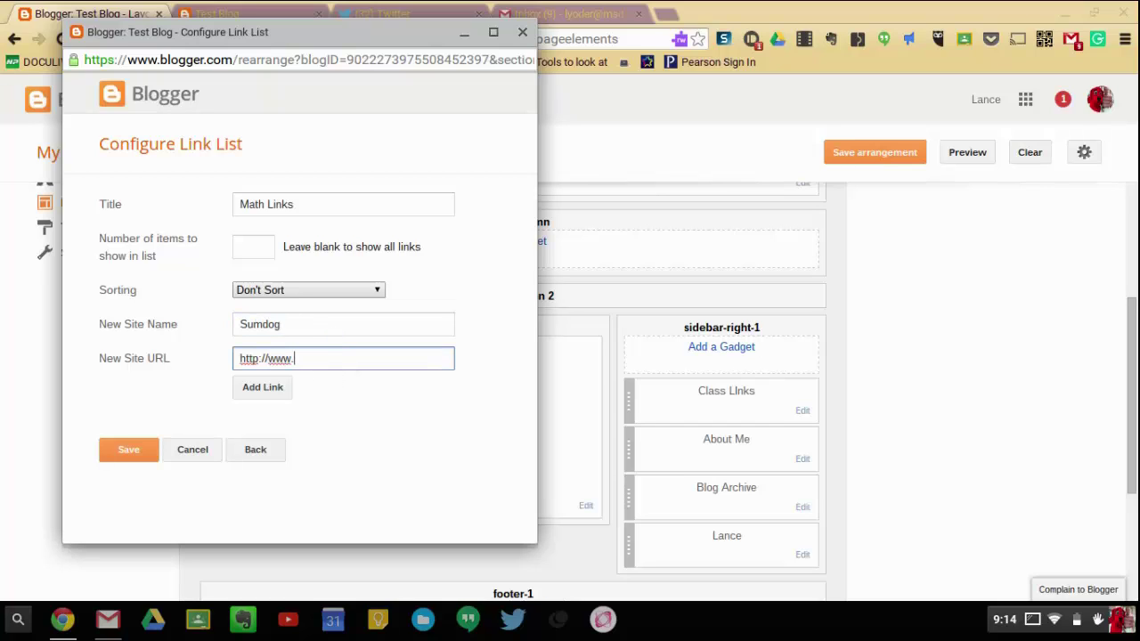
left_click(250, 389)
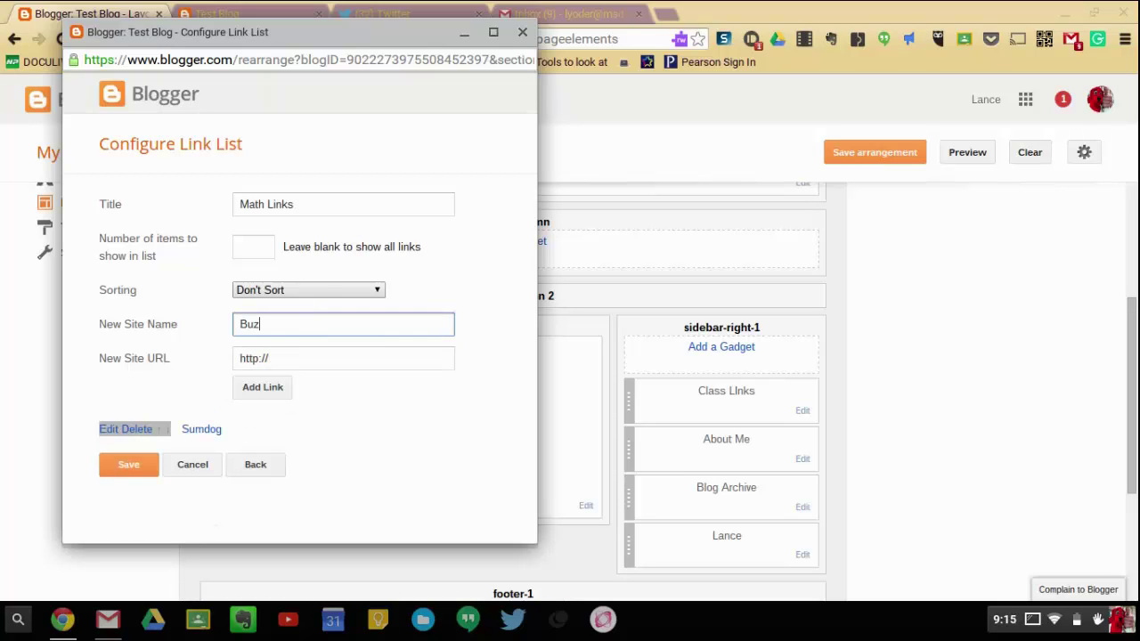
Step: Add a link named Buzz Math with its buzzmath web address to the Math Links list and save the gadget
left_click(286, 360)
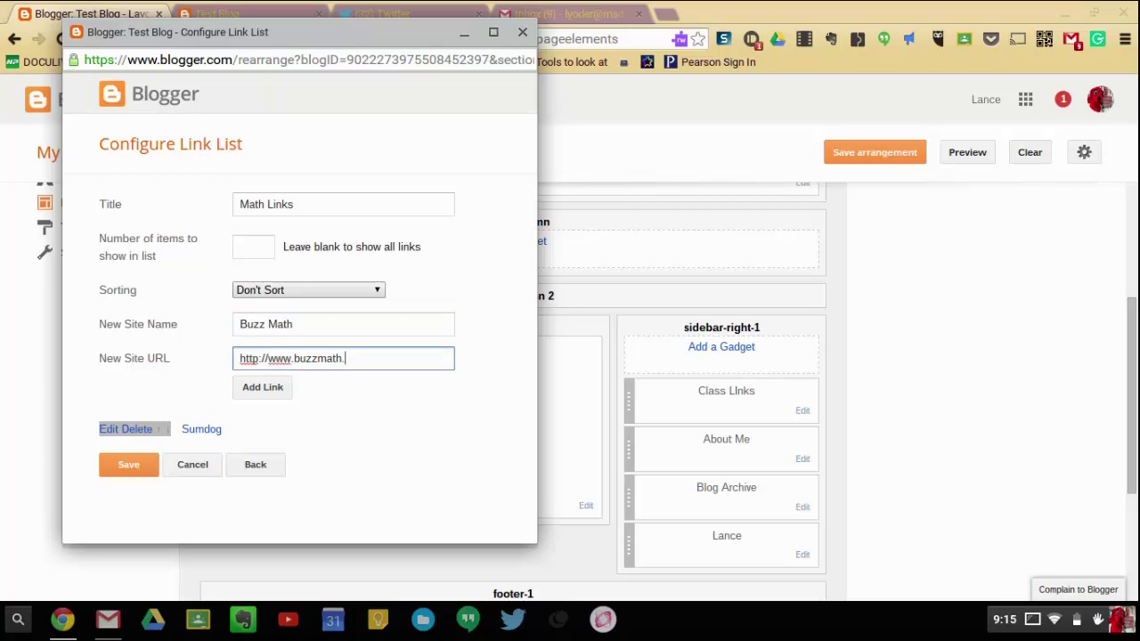
left_click(264, 392)
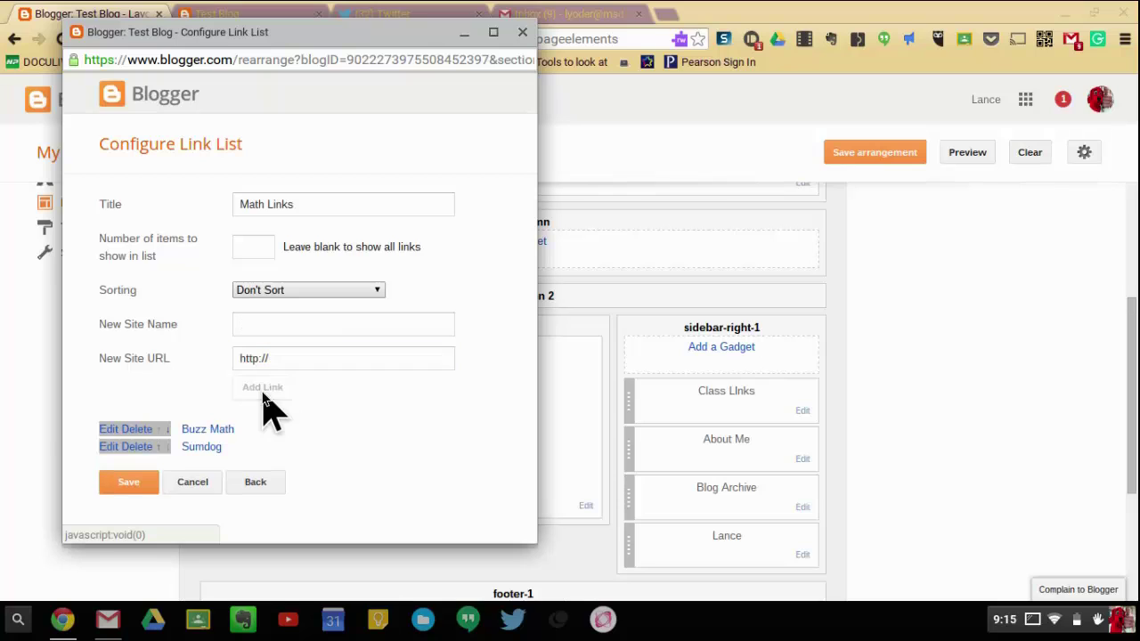
left_click(159, 448)
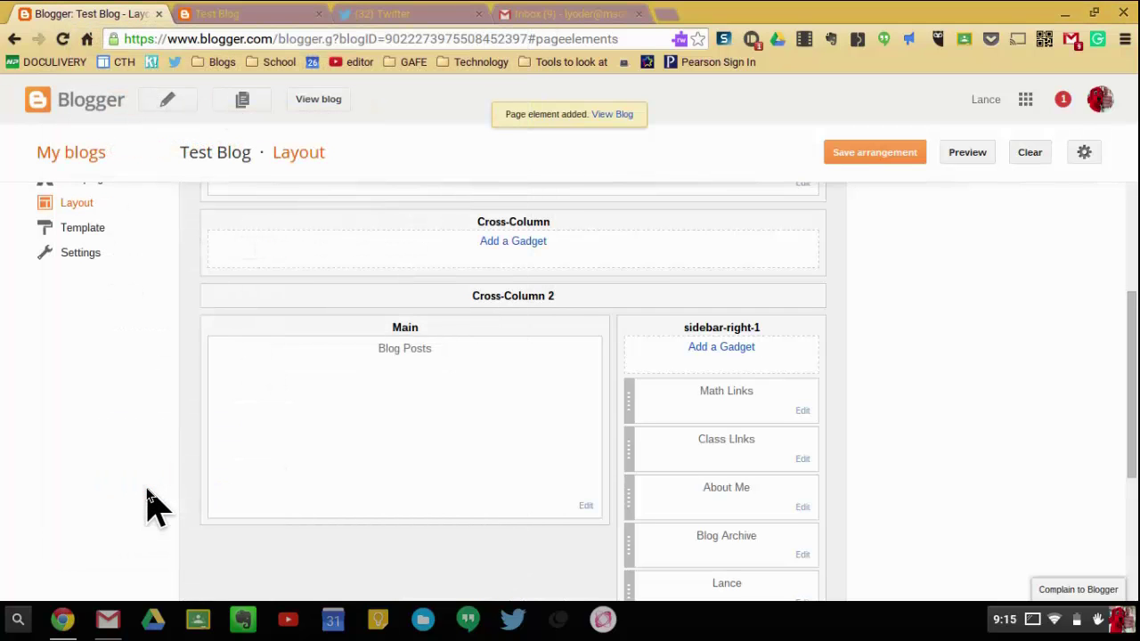
Step: Move the Class LInks and Math Links gadgets below the image gadget in sidebar-right-1, with Math Links last
scroll(748, 392, "down", 1)
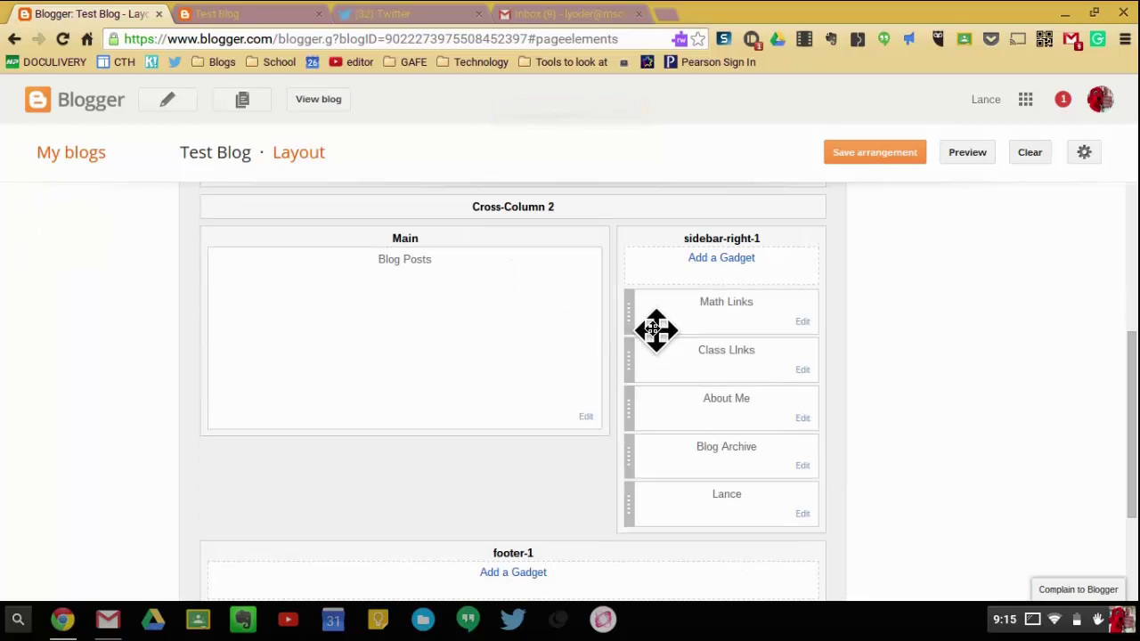
left_click_drag(641, 359, 634, 504)
left_click_drag(632, 310, 639, 499)
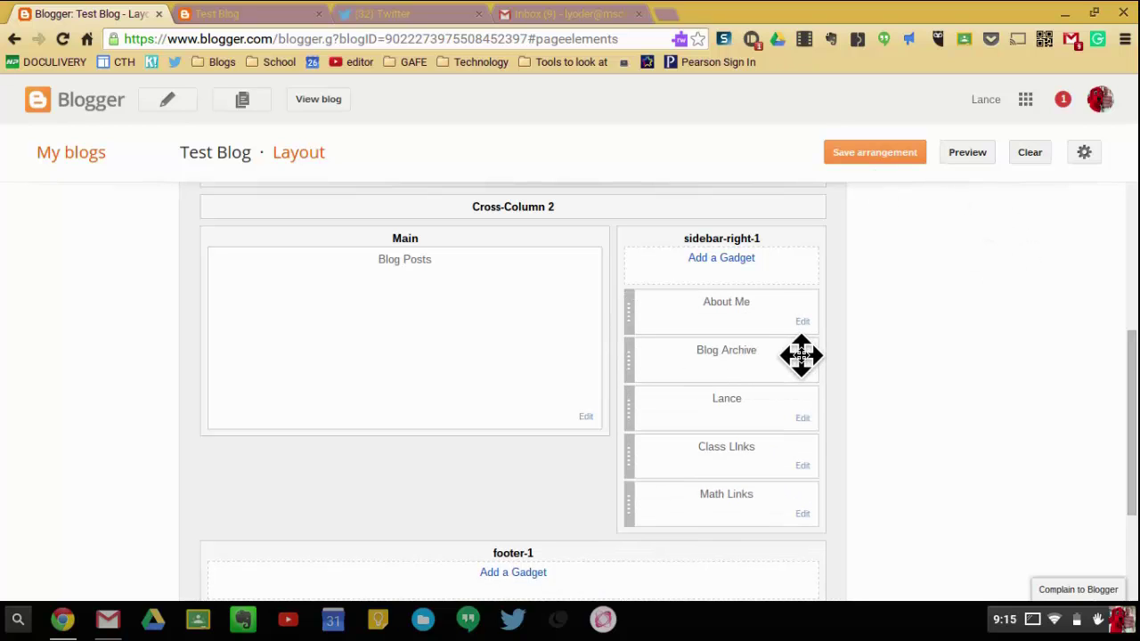
Step: Add a Search Box gadget to the sidebar-right-1 section from the basic gadgets
scroll(802, 355, "down", 1)
scroll(840, 326, "up", 1)
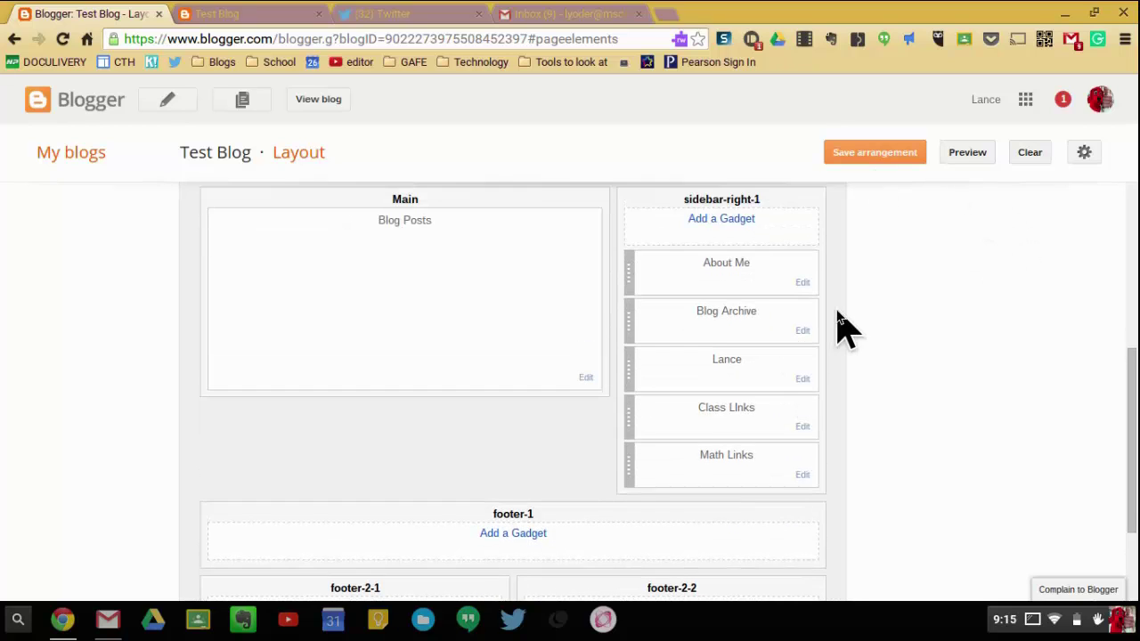
left_click(736, 247)
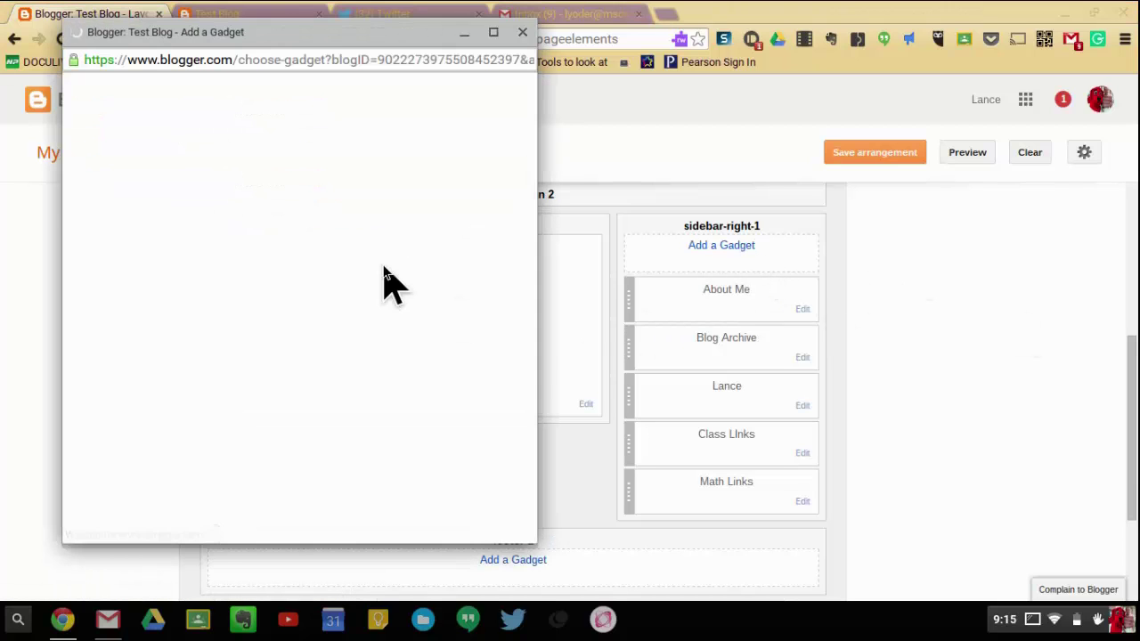
scroll(387, 280, "down", 9)
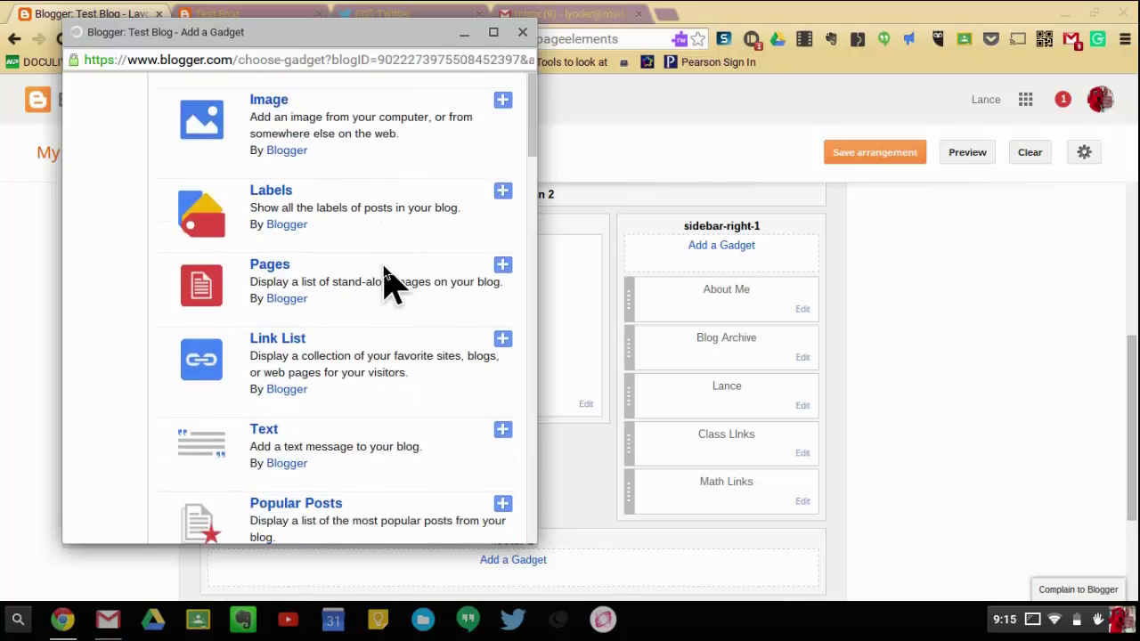
scroll(388, 281, "down", 6)
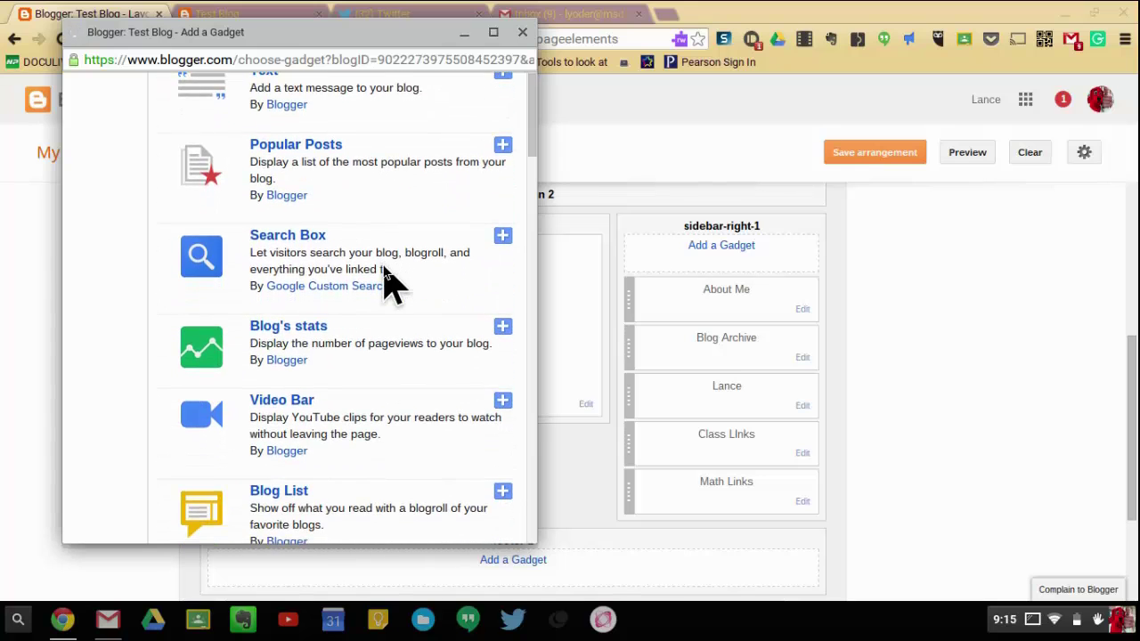
scroll(388, 280, "down", 2)
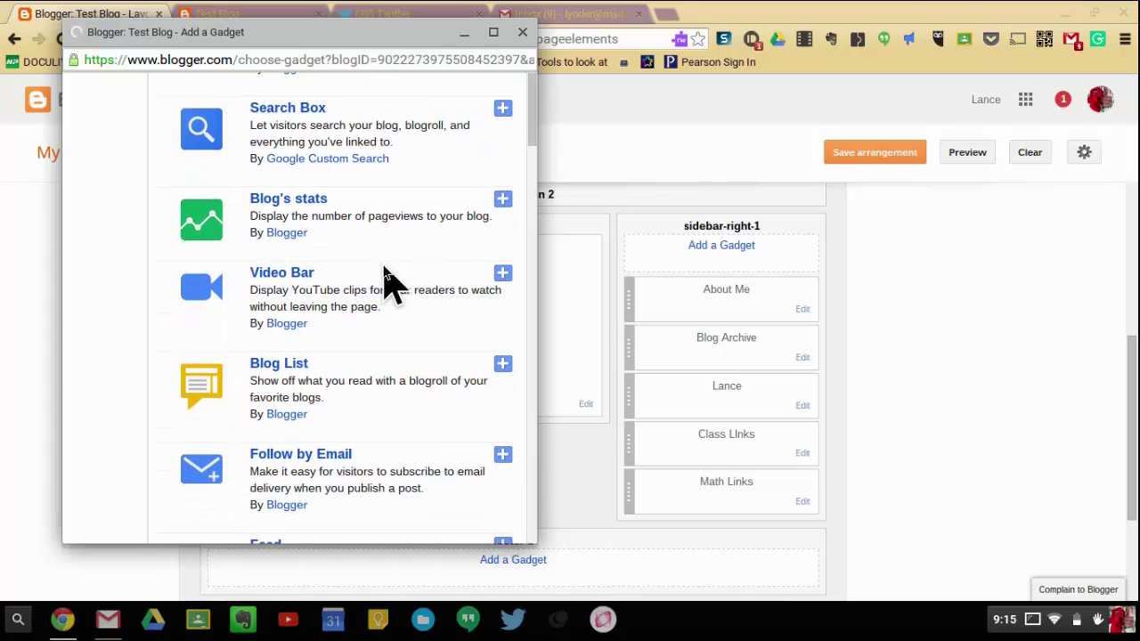
scroll(388, 280, "down", 1)
scroll(388, 280, "up", 3)
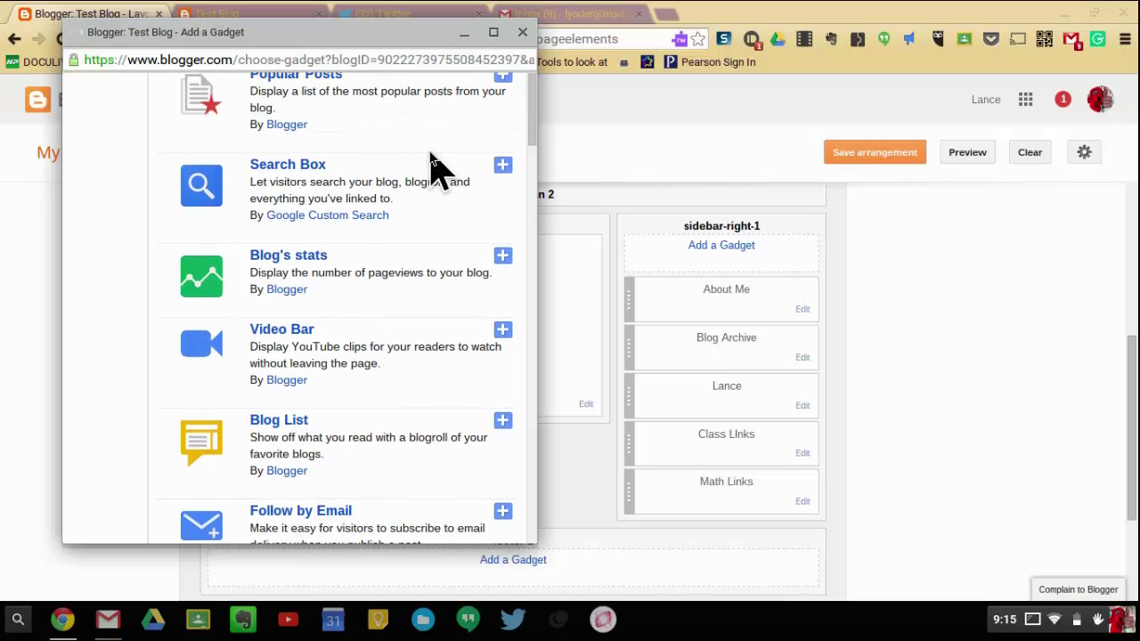
left_click(505, 166)
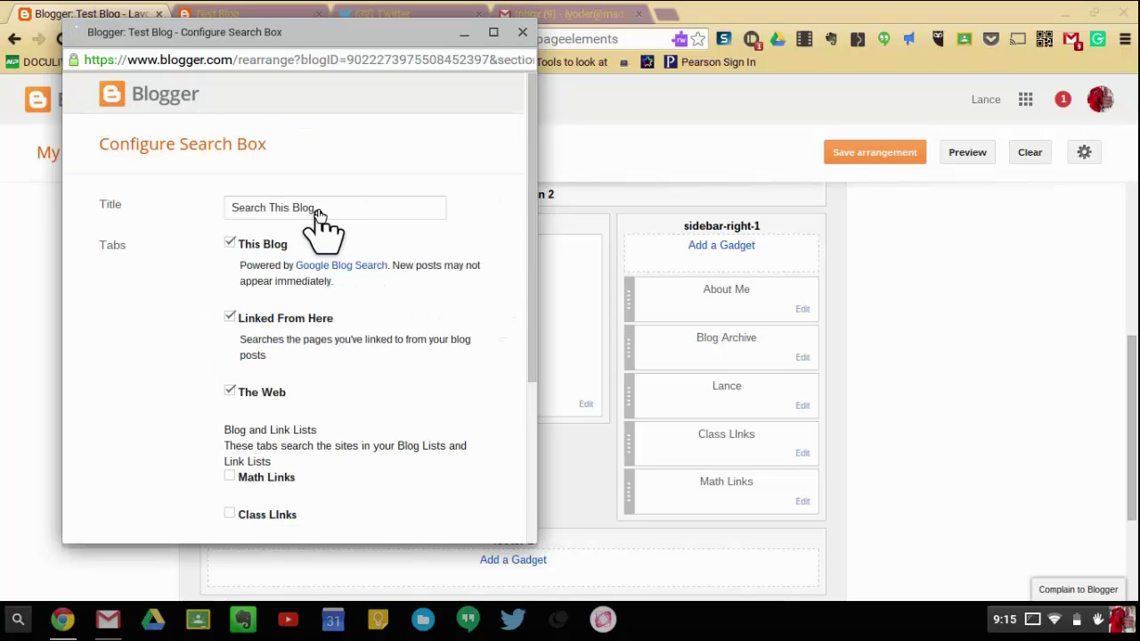
Step: Turn off The Web and Linked From Here tabs for the search box and save the gadget
left_click(268, 385)
left_click(233, 319)
scroll(236, 322, "down", 3)
left_click(125, 505)
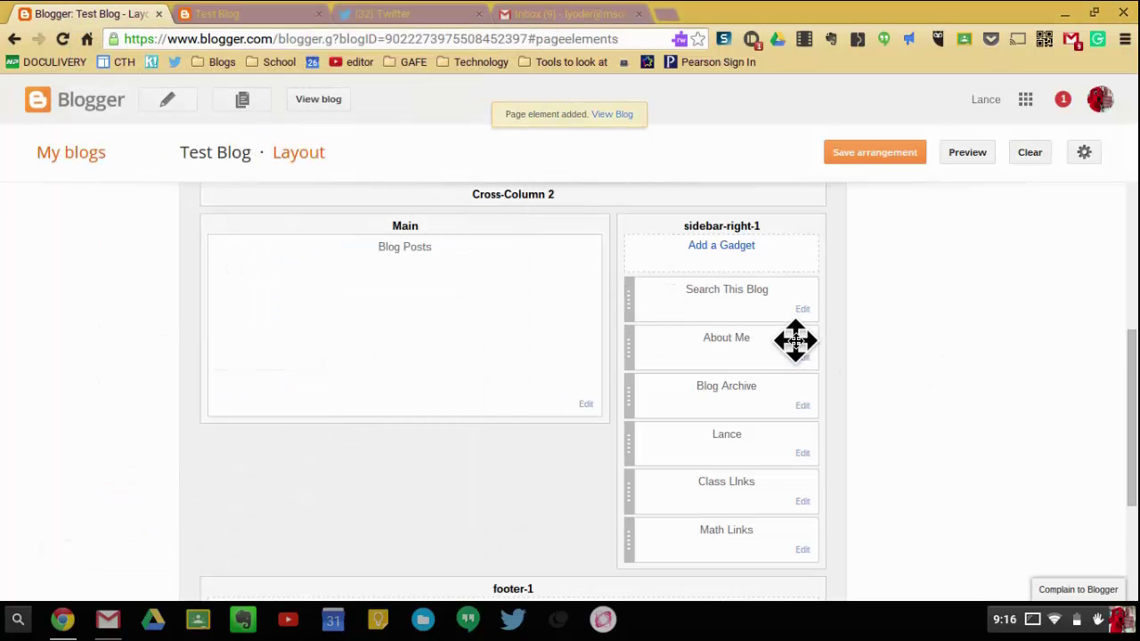
Step: Add a Follow by Email gadget to the sidebar-right-1 section and save it with its default title and FeedBurner URL
scroll(796, 340, "down", 2)
scroll(796, 339, "up", 2)
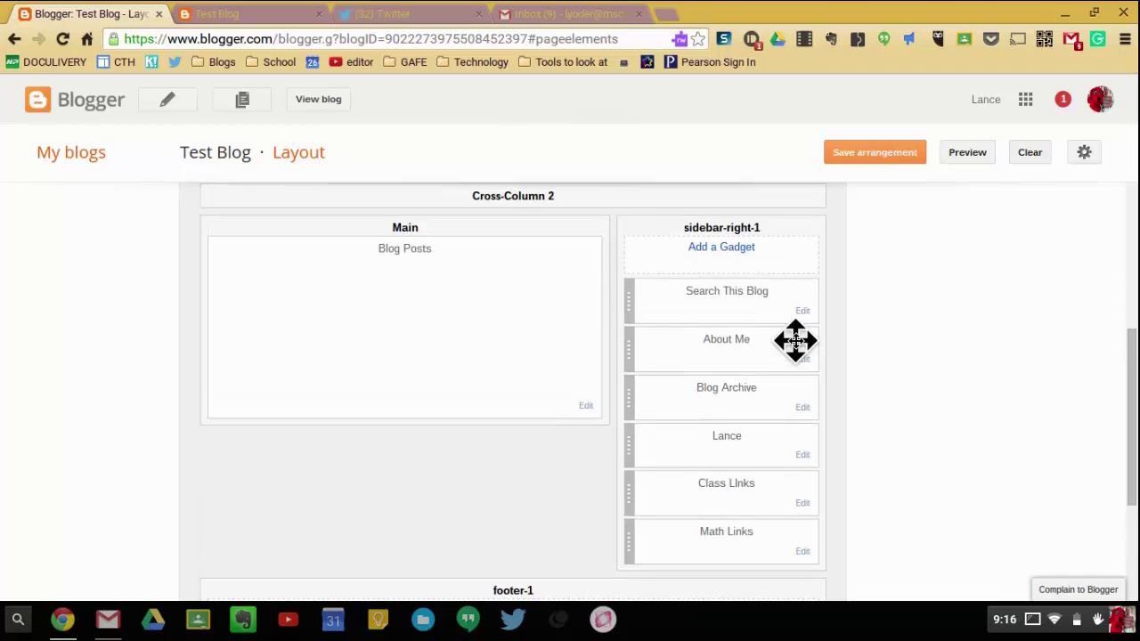
left_click(744, 249)
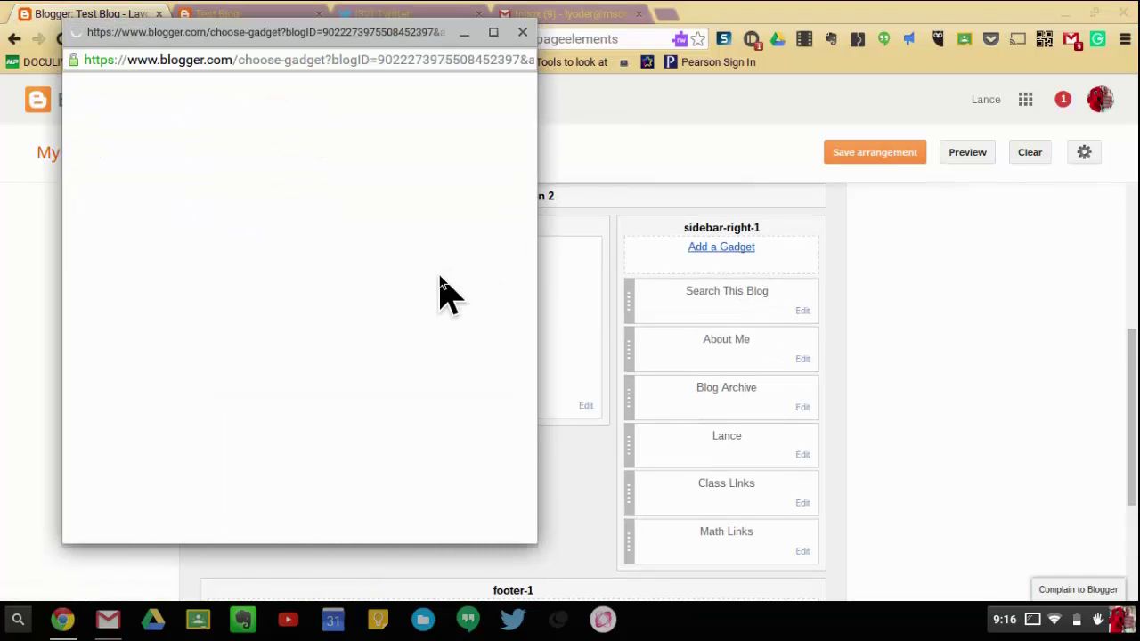
scroll(441, 294, "down", 5)
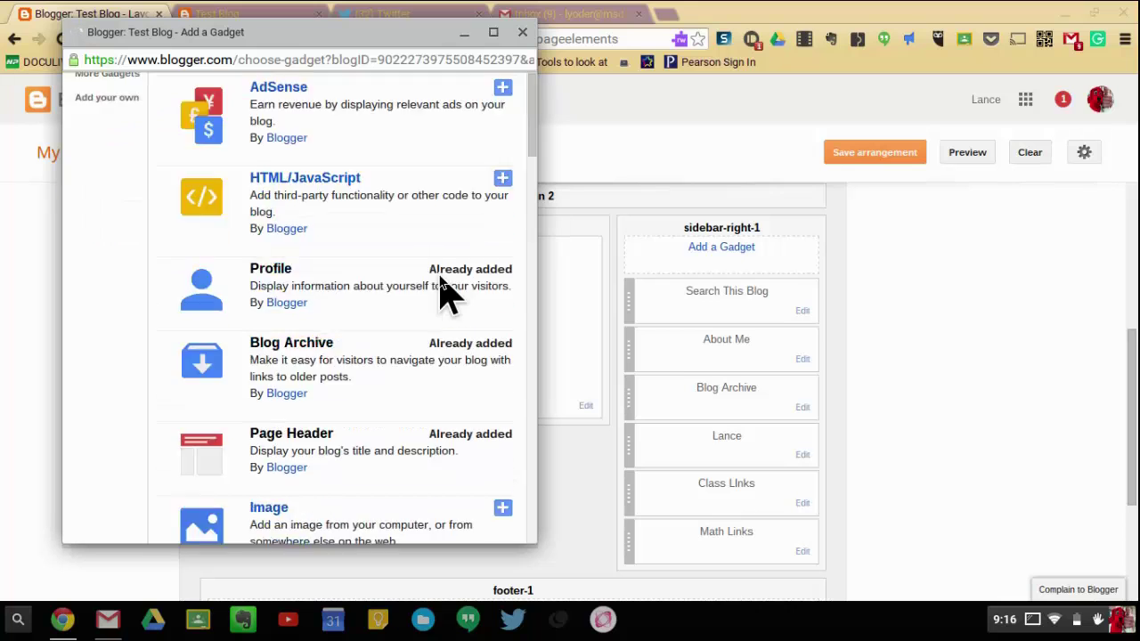
scroll(441, 294, "down", 7)
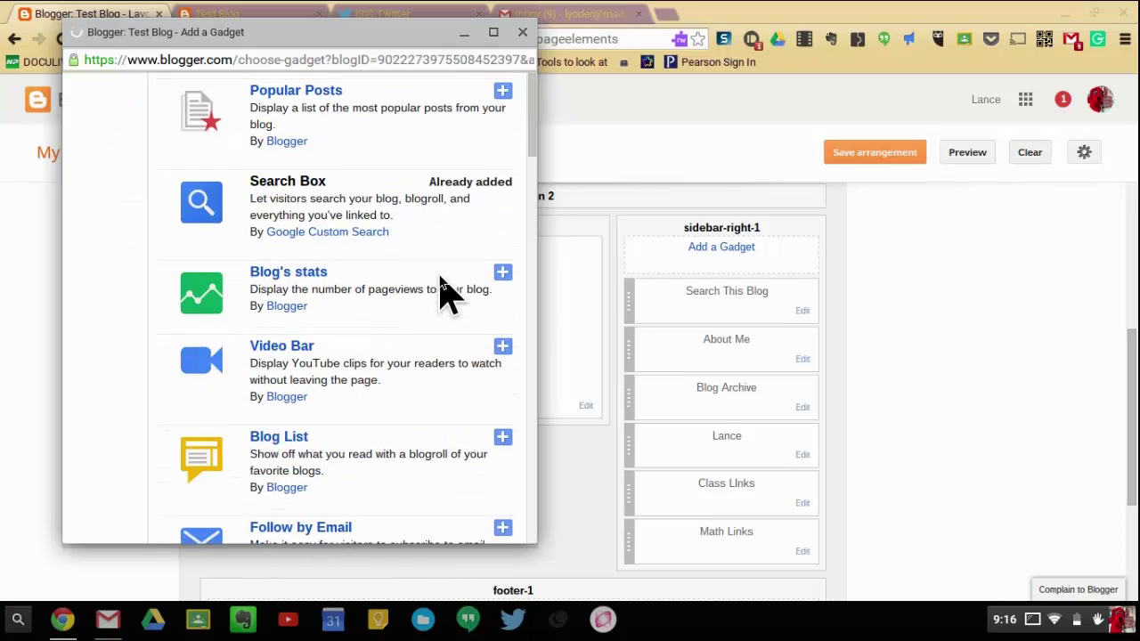
scroll(443, 294, "down", 2)
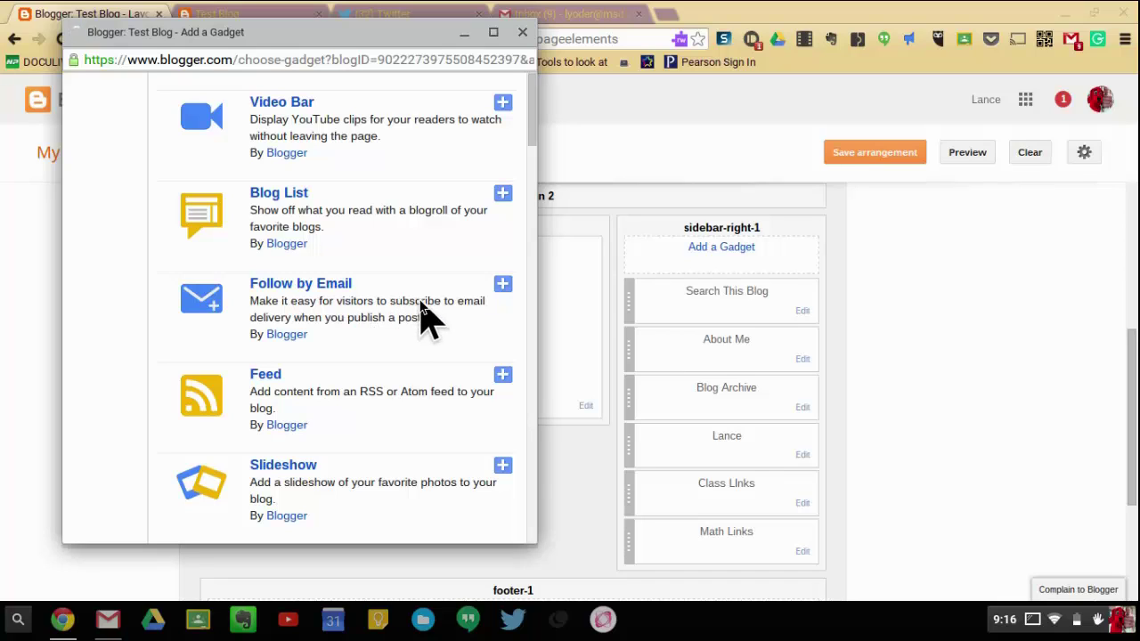
left_click(504, 283)
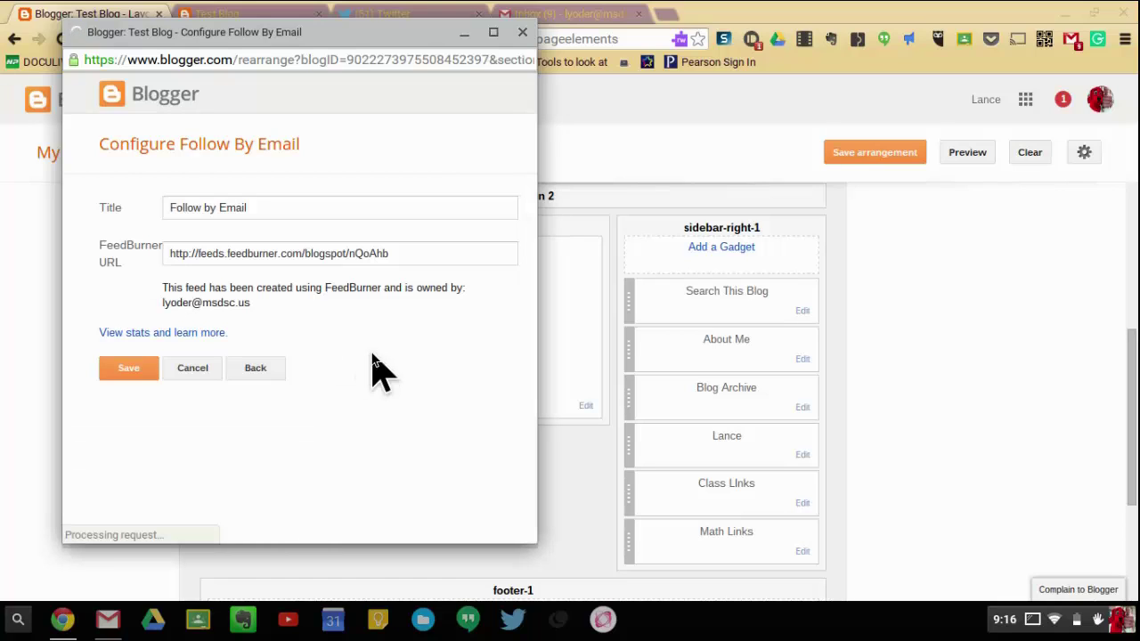
left_click(129, 372)
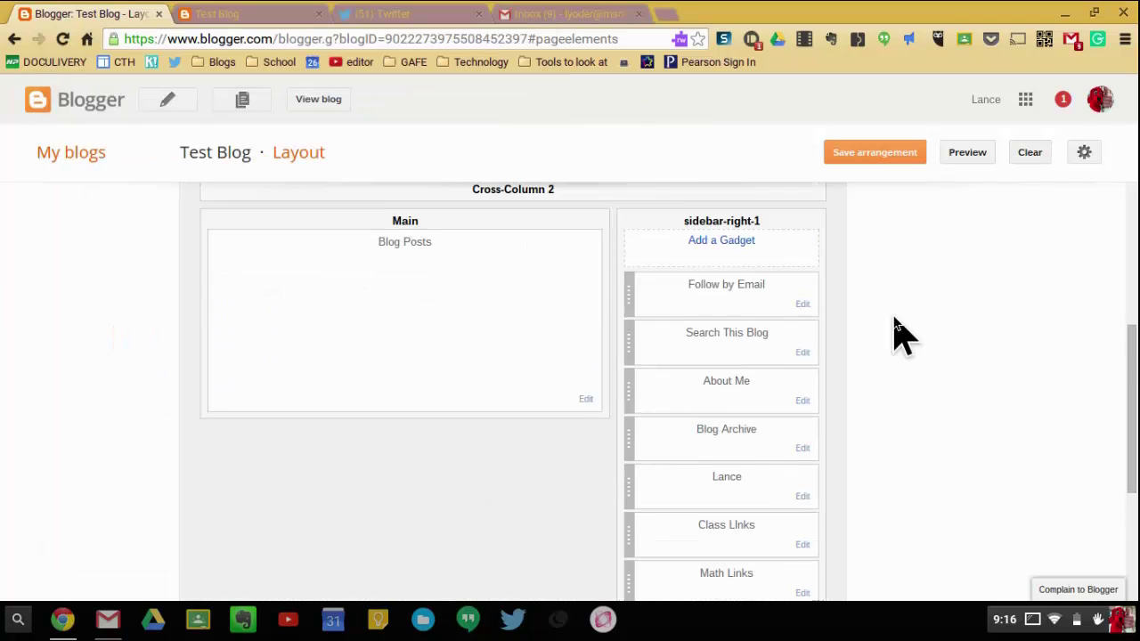
scroll(885, 425, "down", 1)
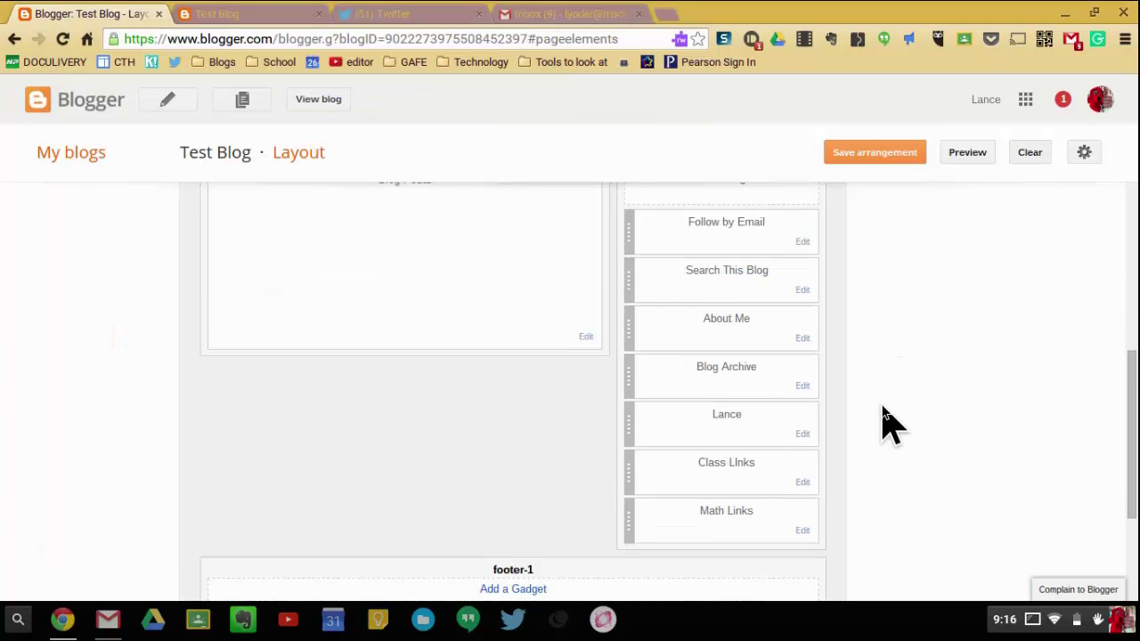
Step: Save the current gadget arrangement of the Test Blog layout
scroll(885, 425, "up", 1)
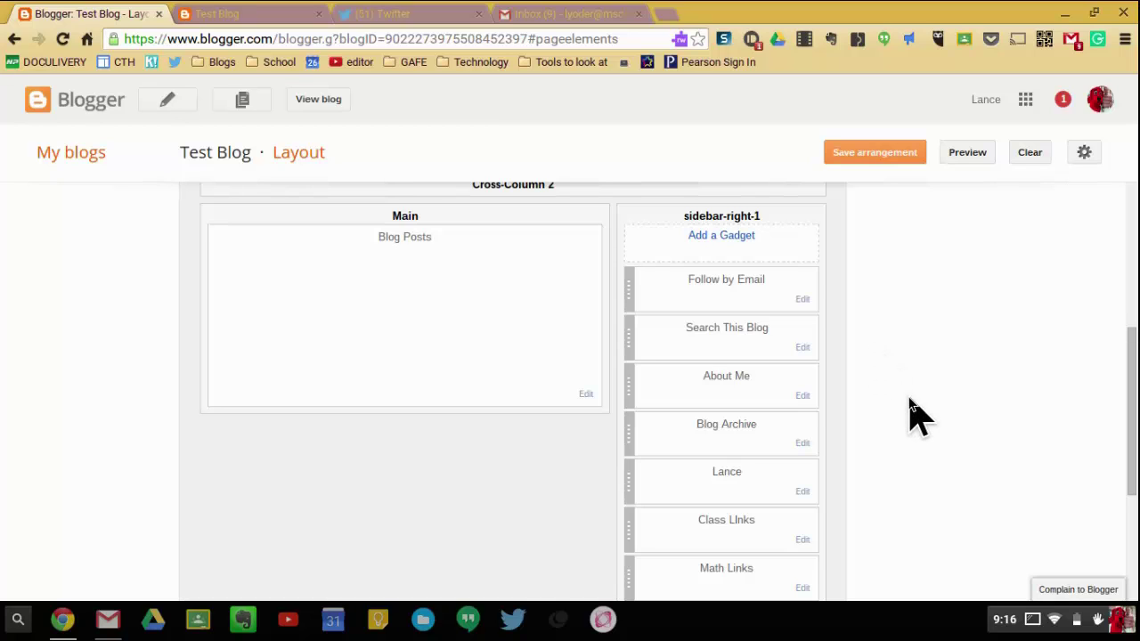
scroll(909, 410, "up", 4)
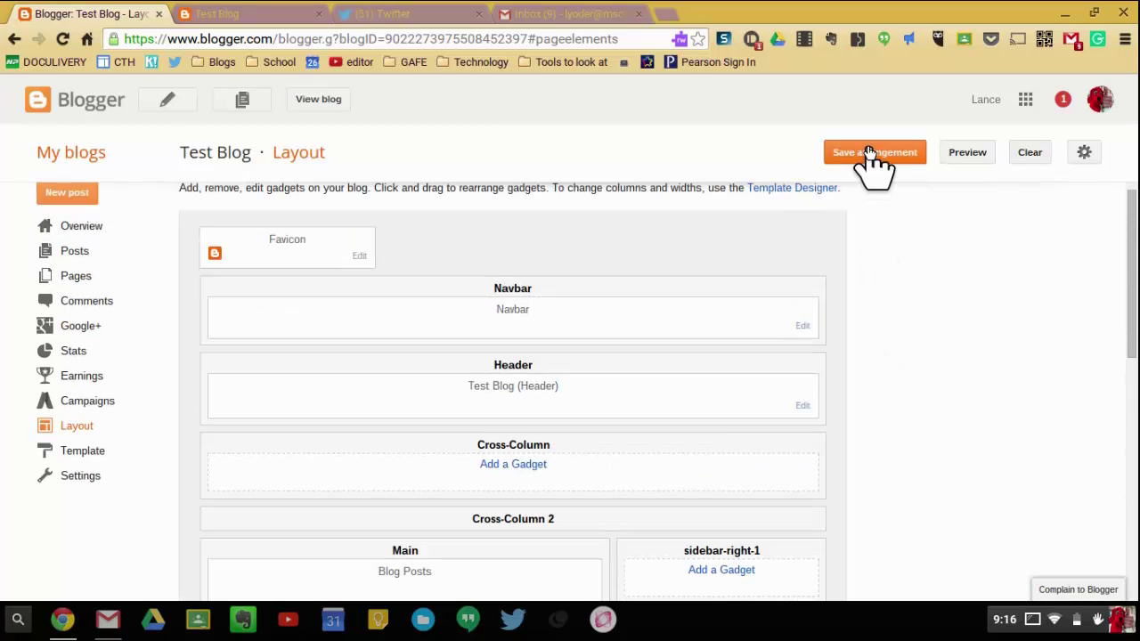
left_click(868, 153)
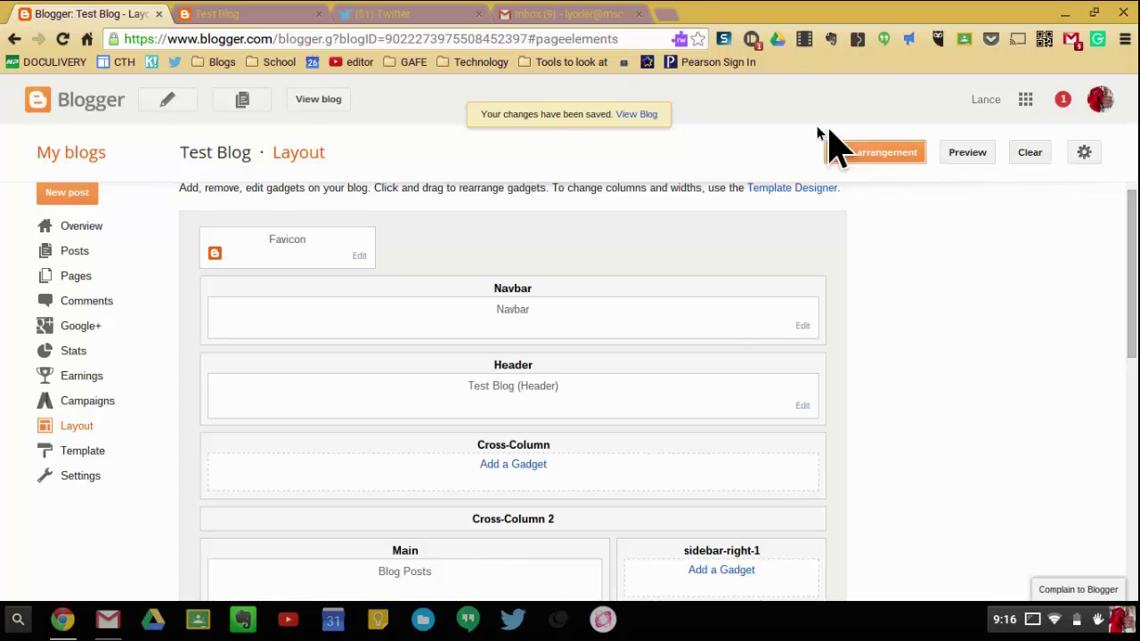
Step: Open the live Test Blog and review its sidebar gadgets from Follow by Email down to Math Links
left_click(318, 101)
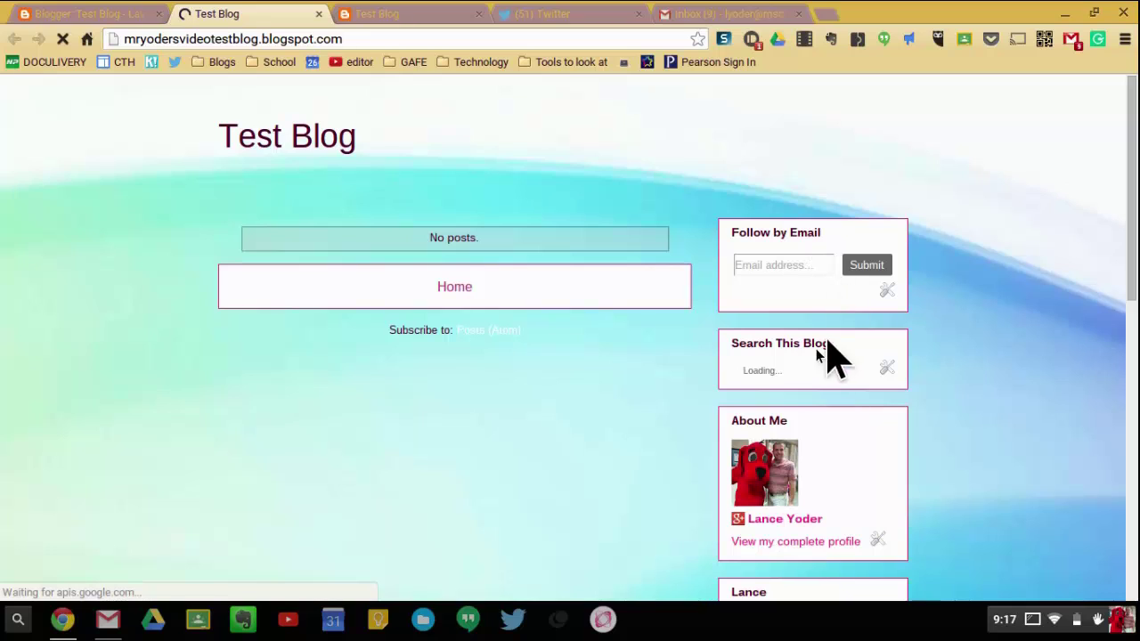
scroll(980, 499, "down", 2)
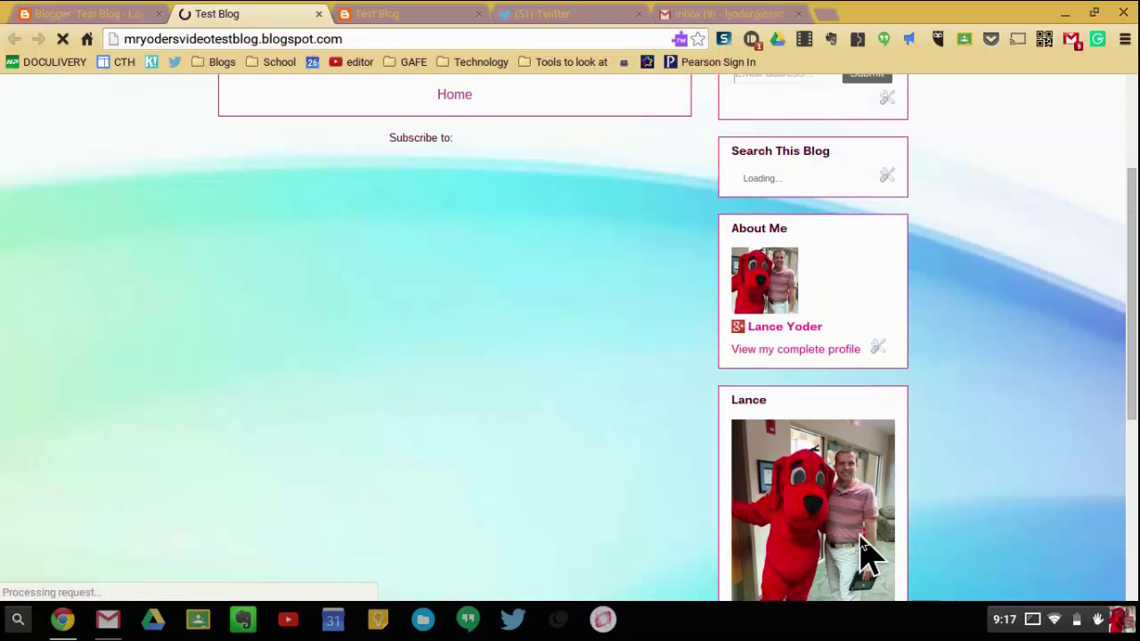
scroll(863, 543, "down", 2)
scroll(940, 381, "down", 2)
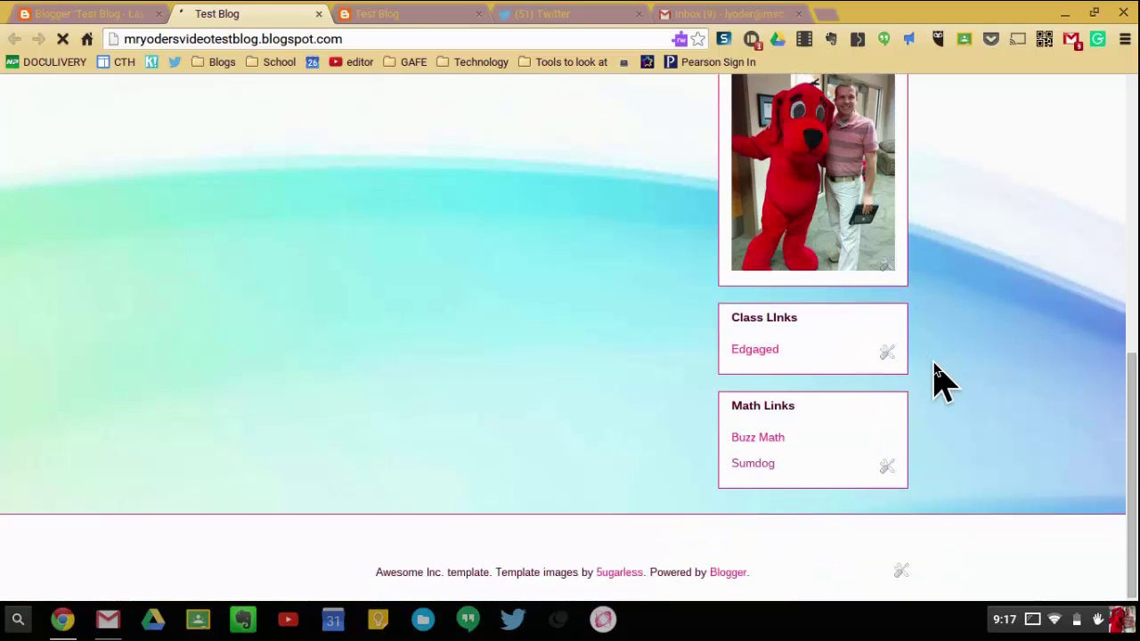